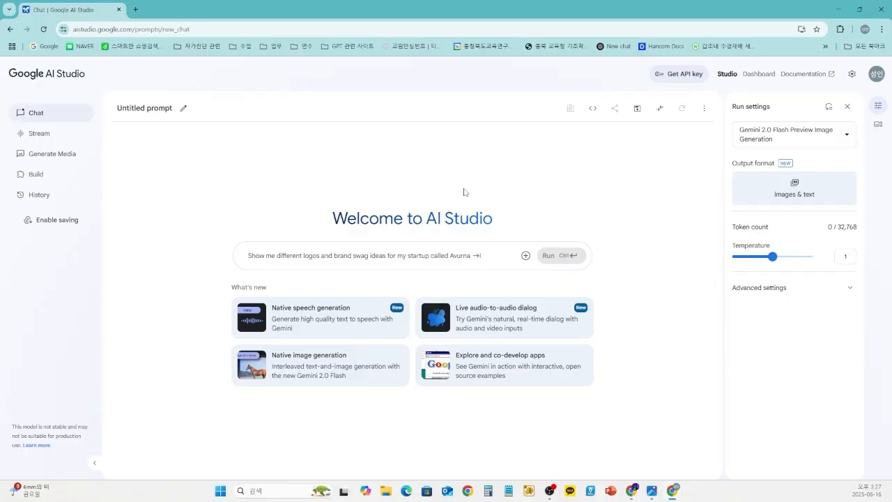
- Generate an image with the prompt "고양이 사진 만들어줘"
text(고양이)
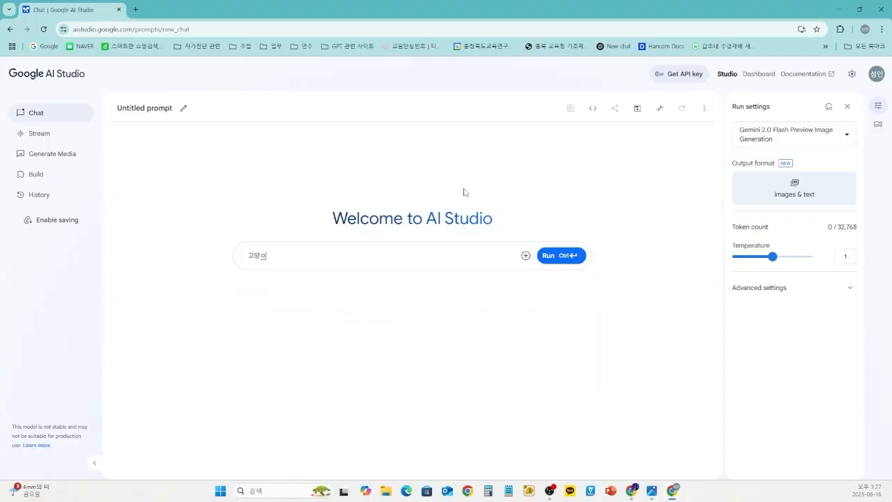
text( 사진 만들어줘)
key(ctrl+Return)
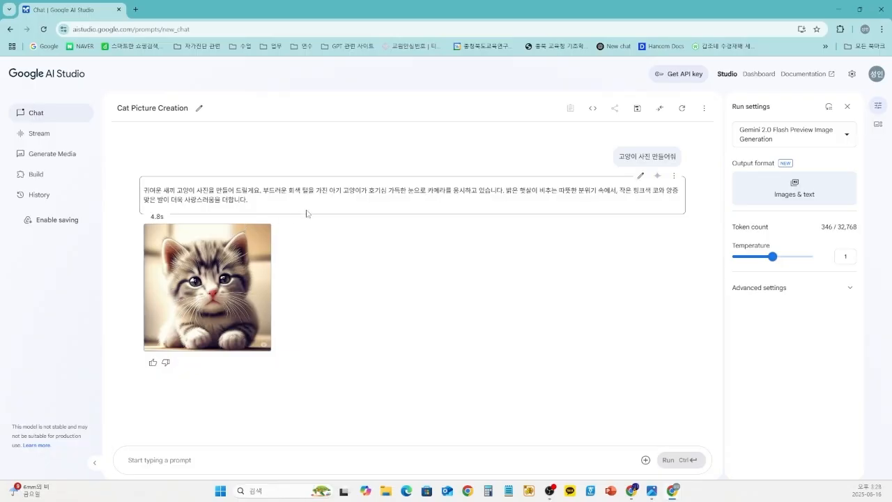
- Start a new chat and generate an image with the prompt "털이 복슬복슬한 오렌지색 페르시안 고양이 사진 만들어줘"
click(32, 115)
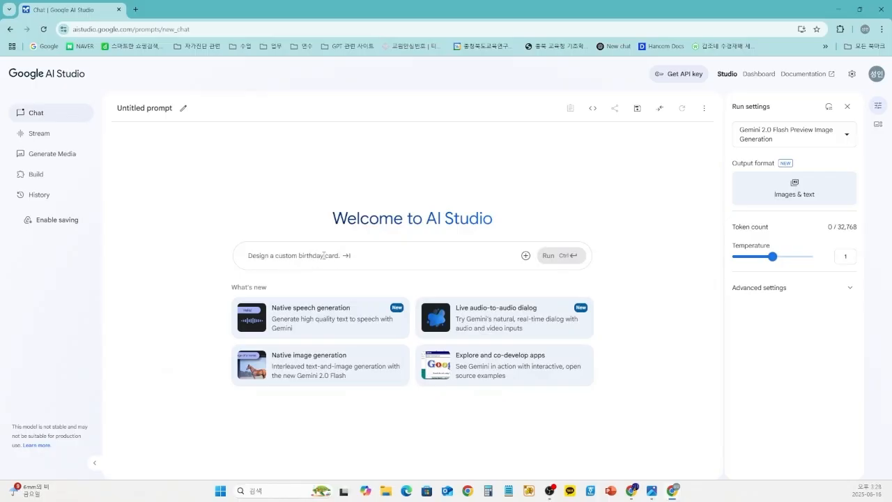
text(털이 복)
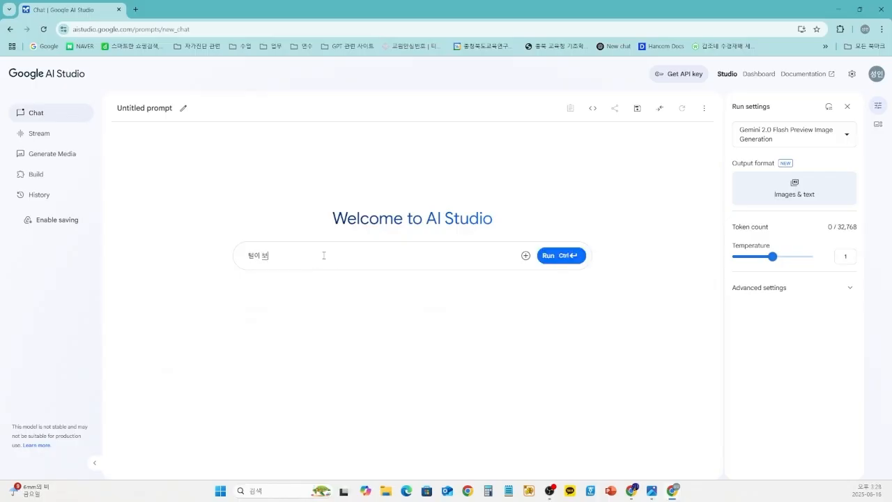
text(신복슬한 오렌지색 페르시안 고양이 사)
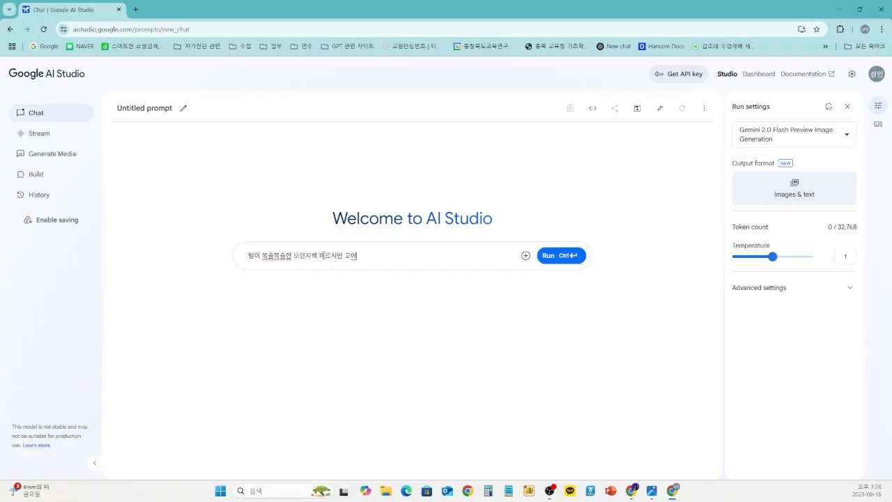
text(진 만들어줘)
key(ctrl+Return)
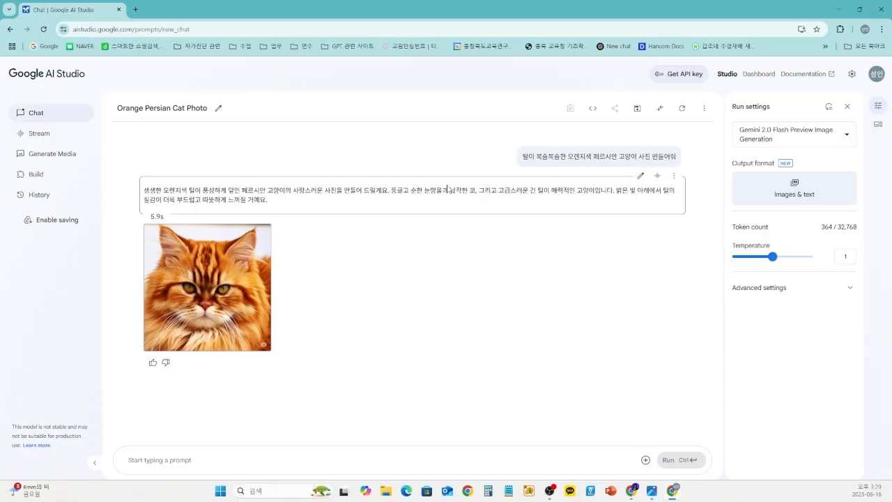
- Put "탁자 위에 올라가 있는" before a copy of the previous Persian cat prompt and run the combined prompt
text(탁자 위에 올려)
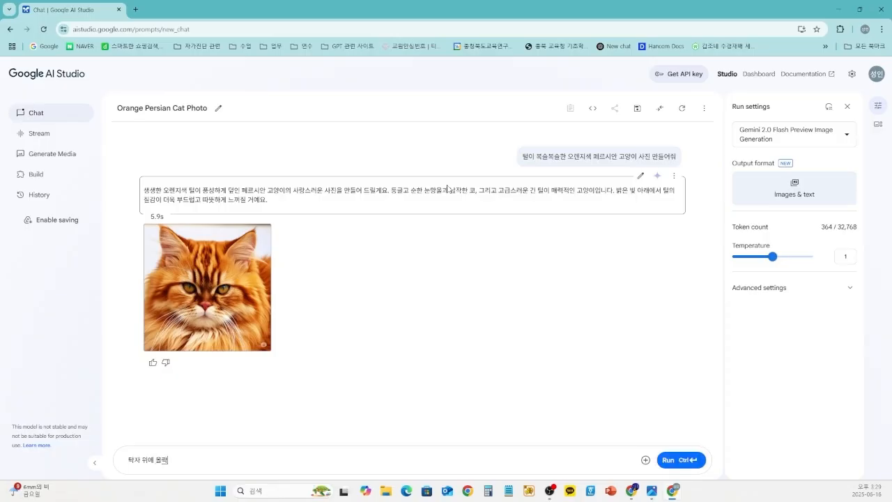
key(BackSpace)
text(라가 있는)
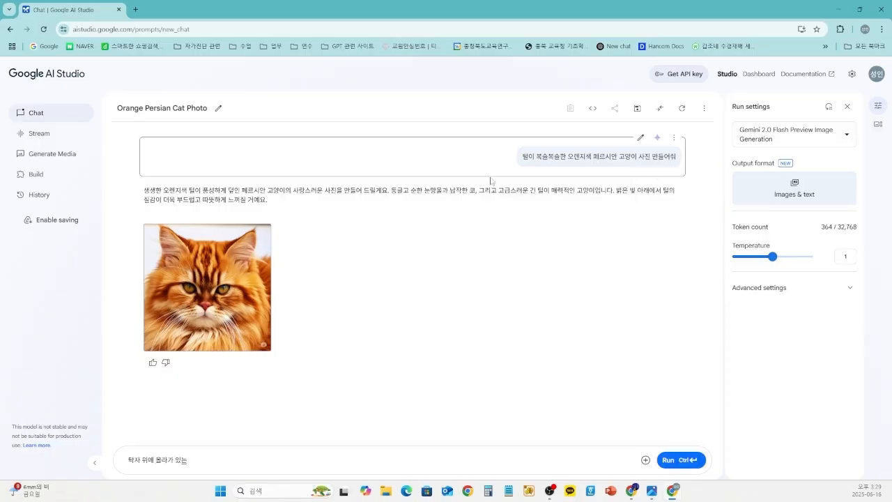
triple_click(549, 162)
key(ctrl+c)
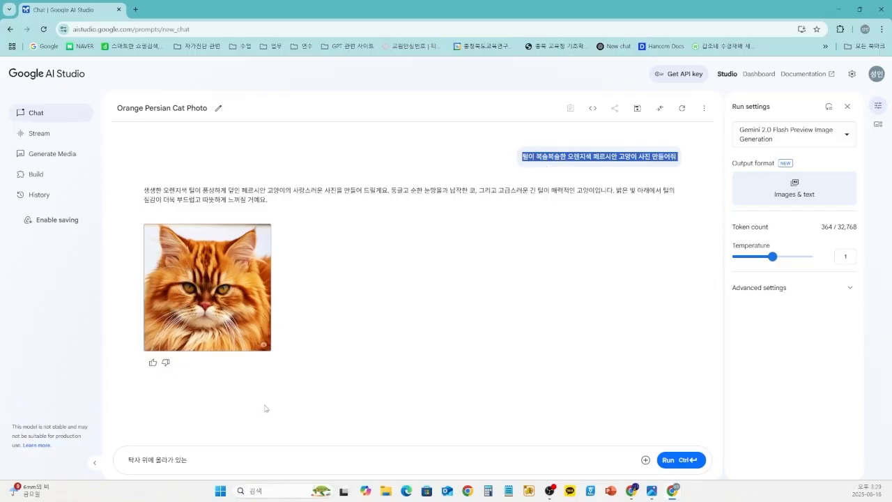
click(203, 462)
key(ctrl+v)
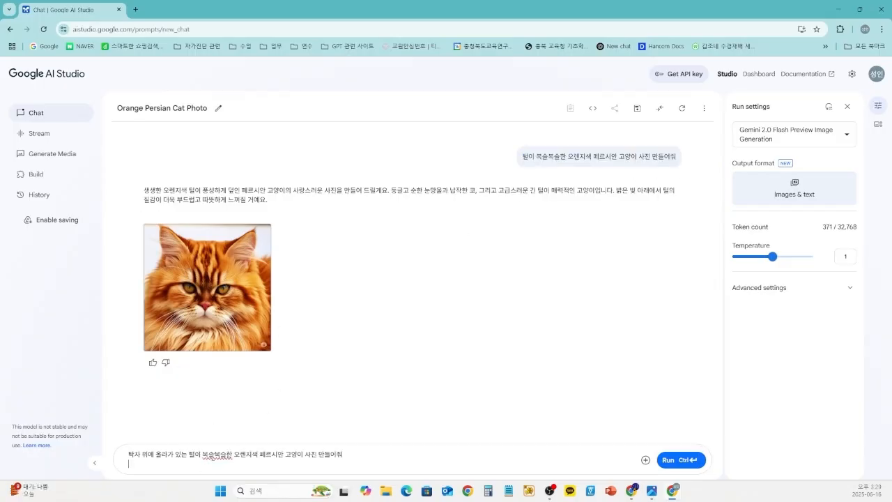
key(BackSpace)
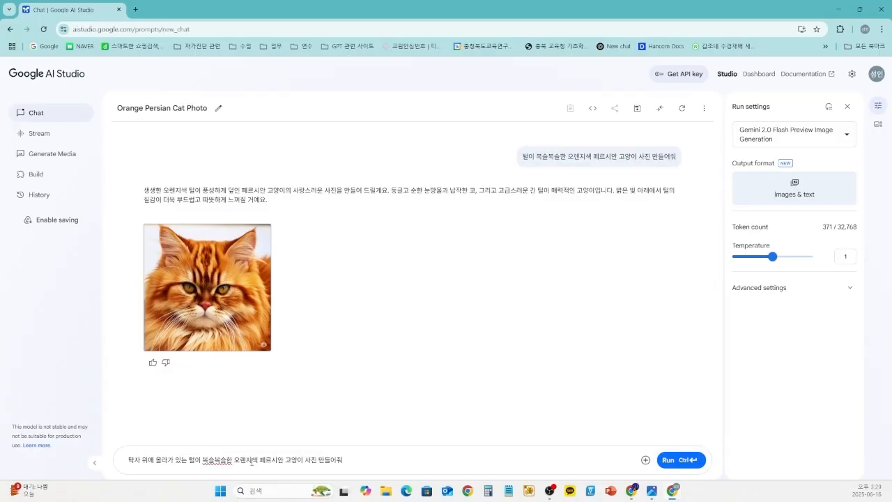
key(ctrl+Return)
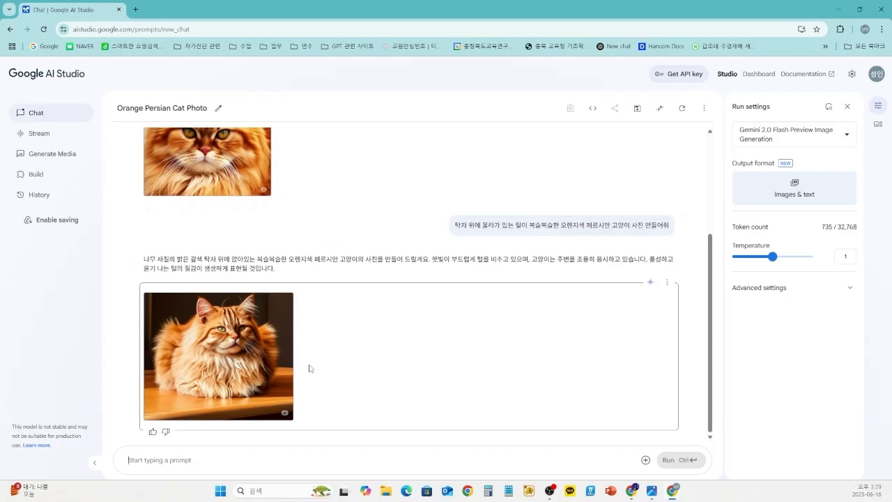
- Run the prompt "탁자 위에 올라가 있는 털이 복슬복슬한 오렌지색 페르시안 고양이가 있는 따뜻한 분위기의 사진 만들어줘" and compare the image with the previous one
click(198, 460)
text(탁자 위에 올라가 있는 털이 복슬복슬한 오렌지색 페르시안 고양이가 있는 따뜻한 분위기의 사진 만들어줘)
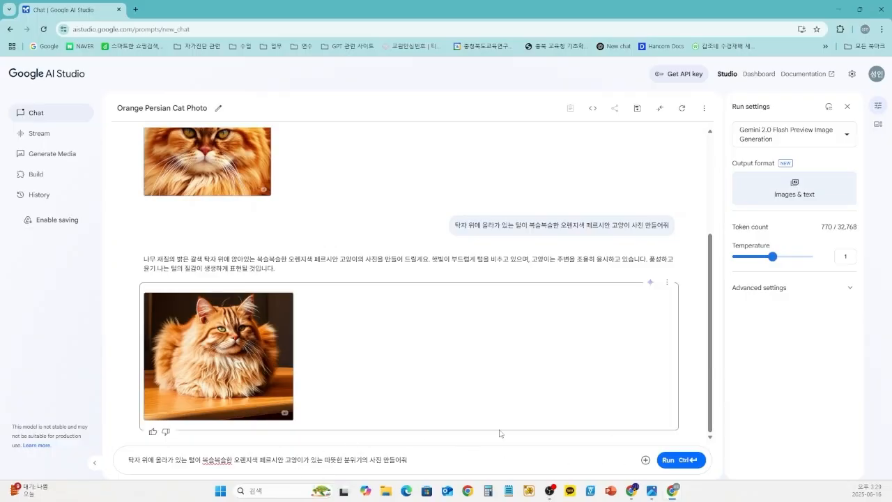
key(ctrl+Return)
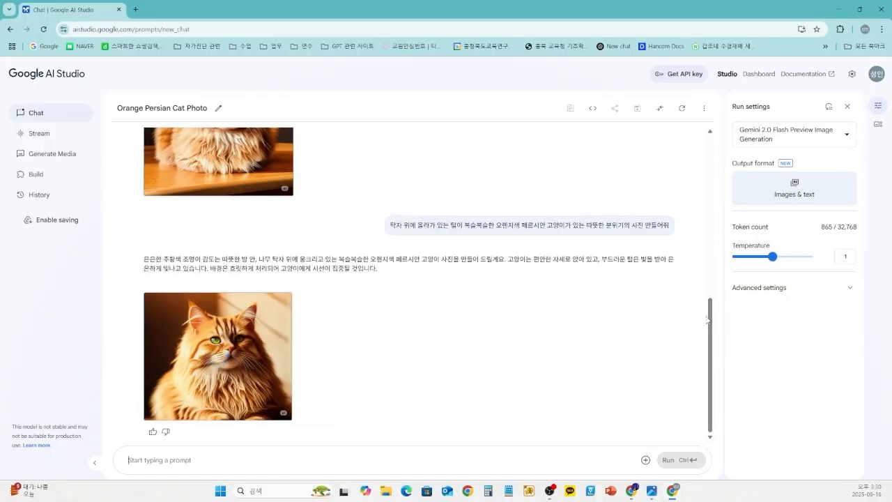
scroll(349, 393, up, 2)
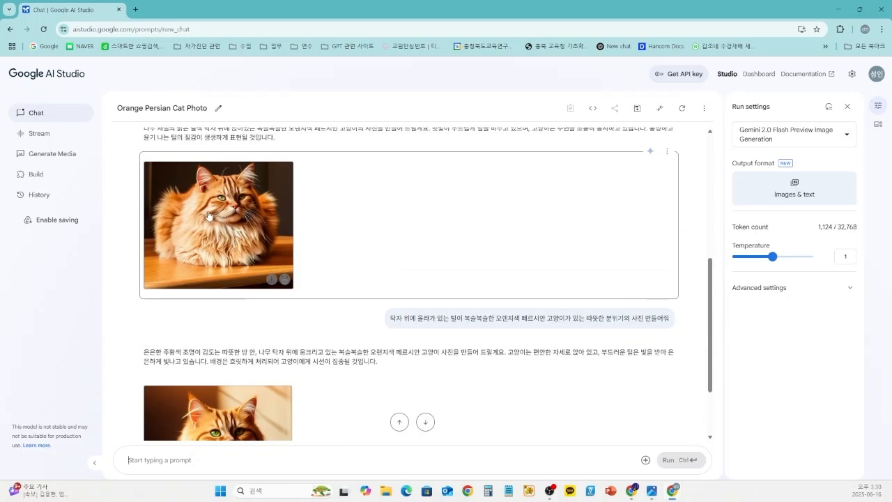
scroll(207, 215, down, 2)
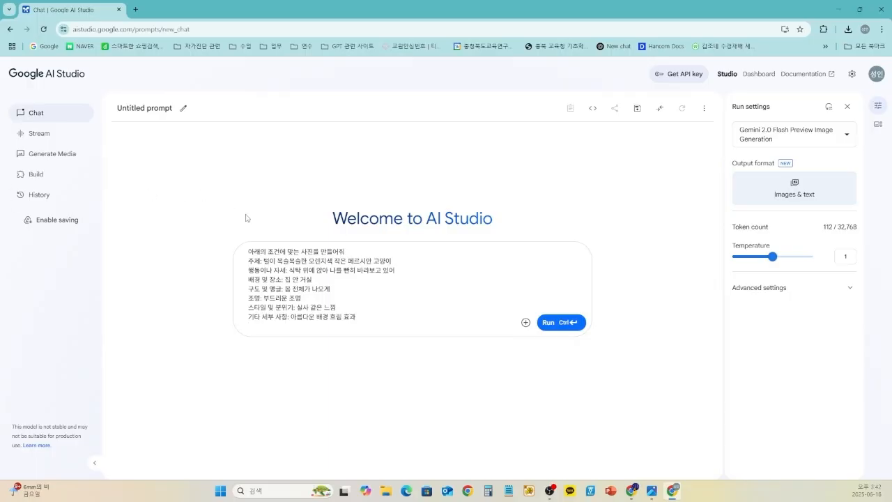
- Replace the prompt with an English photorealistic one: small fluffy orange Persian cat sitting on a living-room dining table, full body, soft lighting, background blur; run it
key(Return)
key(alt+Tab)
drag(357, 317, 248, 257)
text(Please generate a photo based on the following description  Subject: A small, fluffy, orange Persian cat Action/pose: Sitting on the dining table, staring directly at me Background/location: Inside a living room Composition/angle: Full body in frame Lighting: Soft lighting Style/mood: Photorealistic feel Additional details: Beautiful background blur effect)
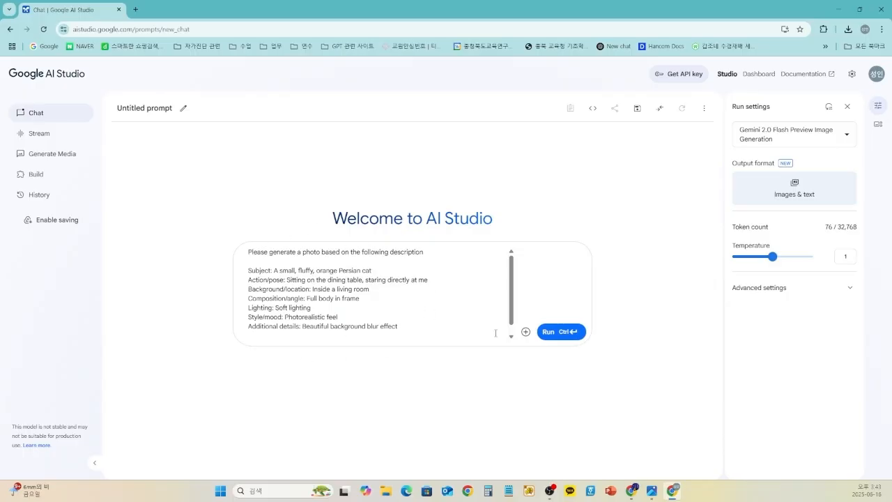
click(560, 332)
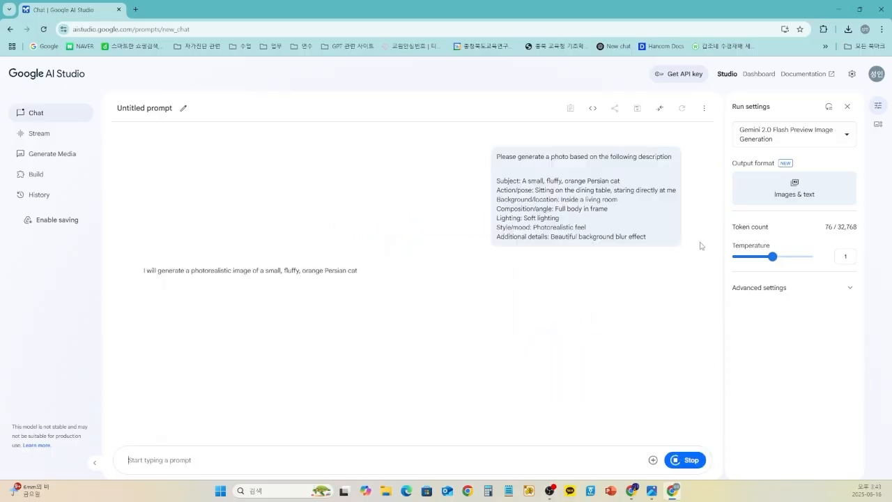
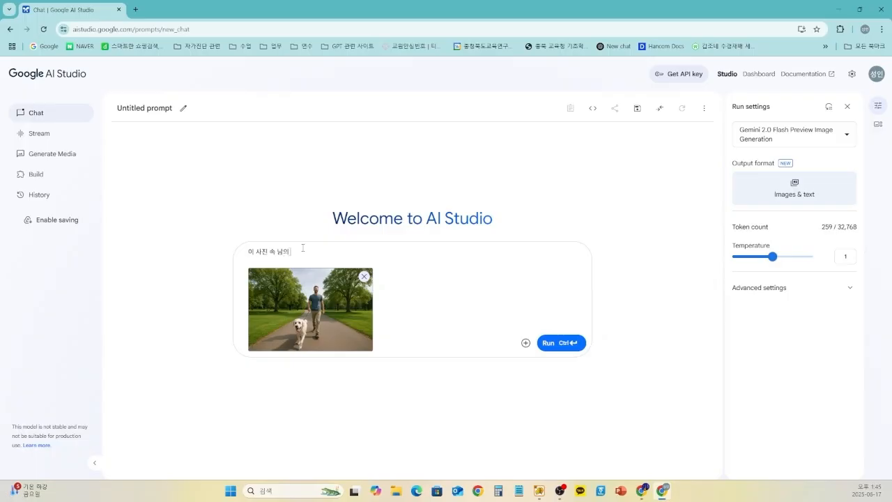
- Run "이 사진 속 남자의 티셔츠 색상을 빨강색으로 바꾼 사진을 만들어줘" on the attached dog-walking photo and compare the result with the original
text(의 자세)
text(색상이)
text( 빨강색으로 바꾼)
text( 사진을 만들어줘)
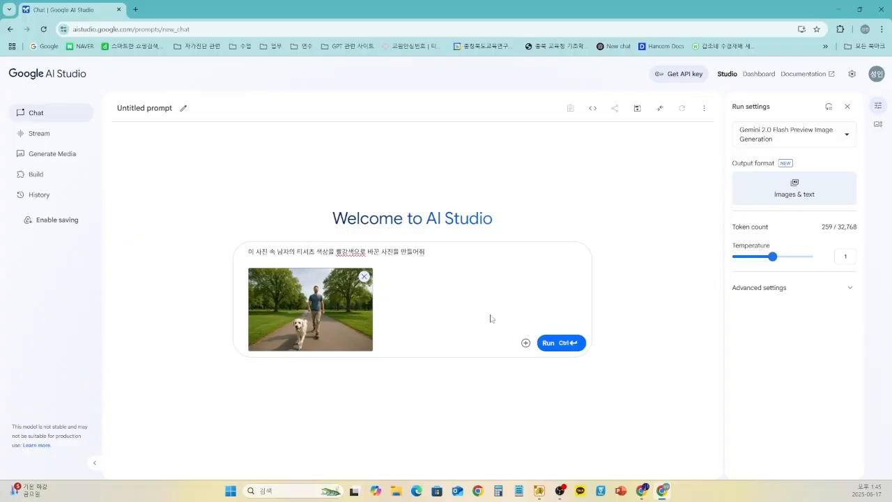
click(557, 342)
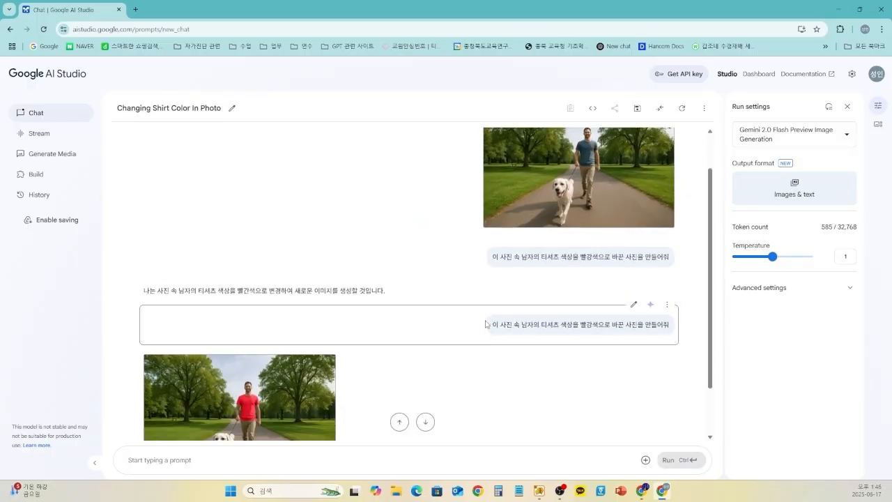
scroll(456, 348, down, 2)
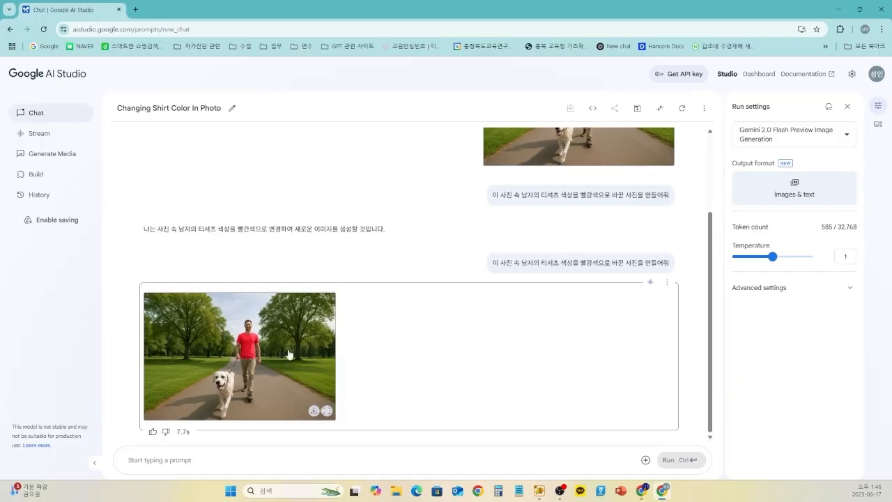
scroll(411, 342, up, 2)
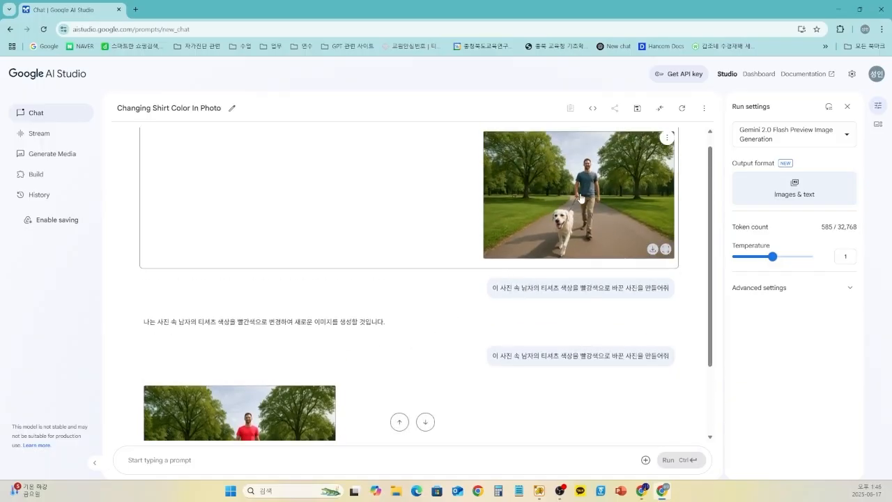
scroll(360, 281, down, 1)
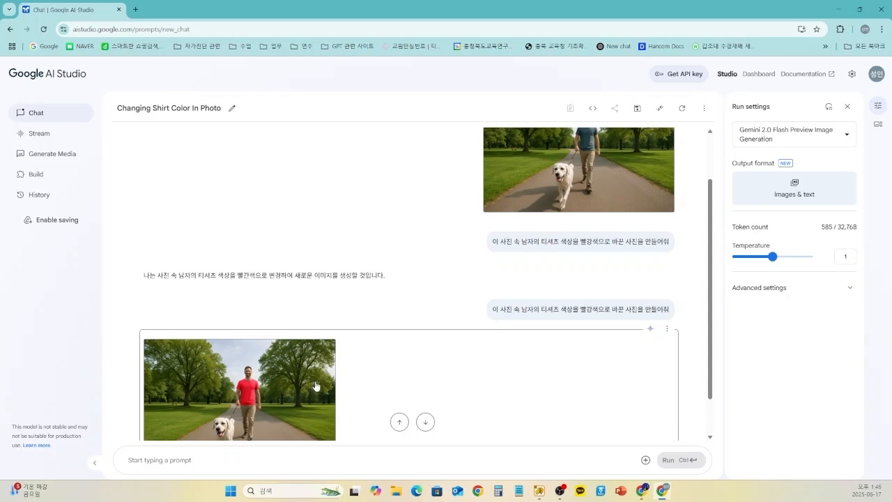
scroll(410, 355, down, 1)
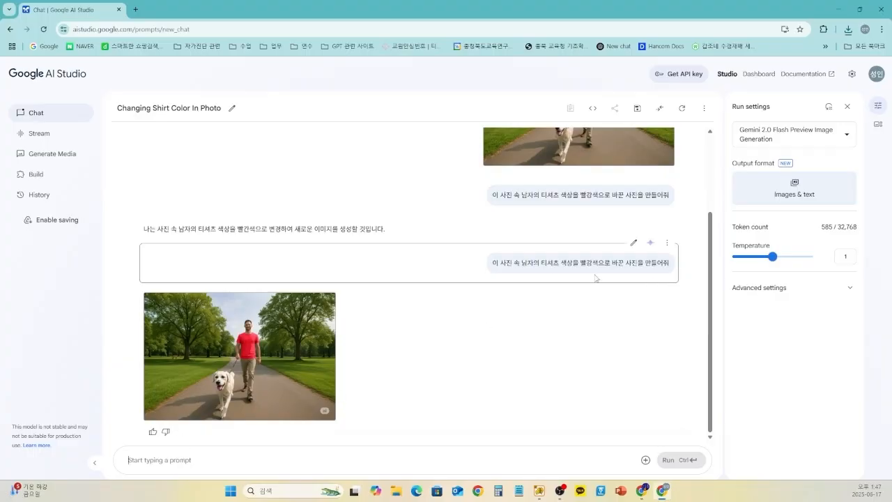
- Run the follow-up prompt "이 사진에 있는 강아지에게 빨간색 나비넥타이를 추가해줘" and compare the new image with the previous one
text(이 사진에 이)
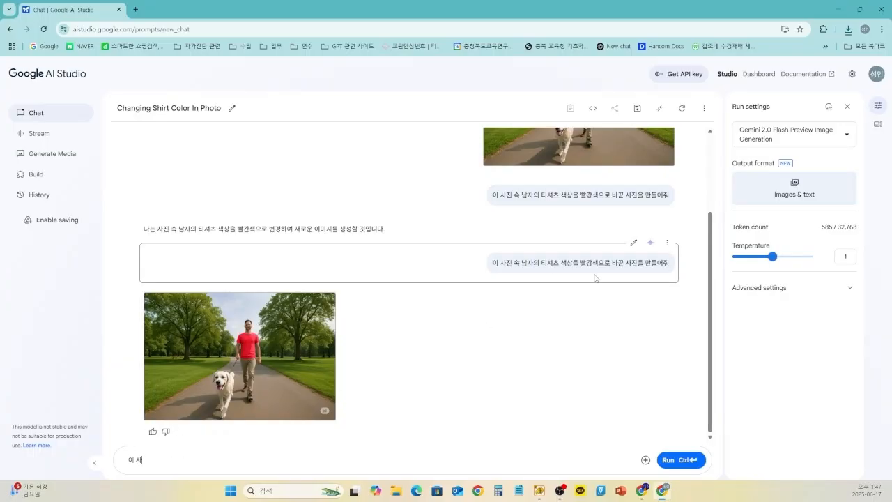
text(는 강아지)
text(에게 빨간ㅅ)
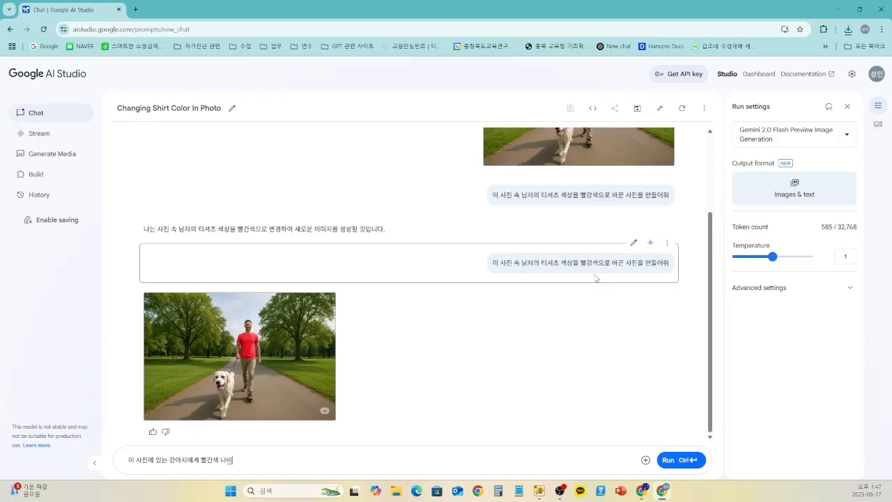
text(색 나비넥타이를)
text( 추가해주)
click(683, 461)
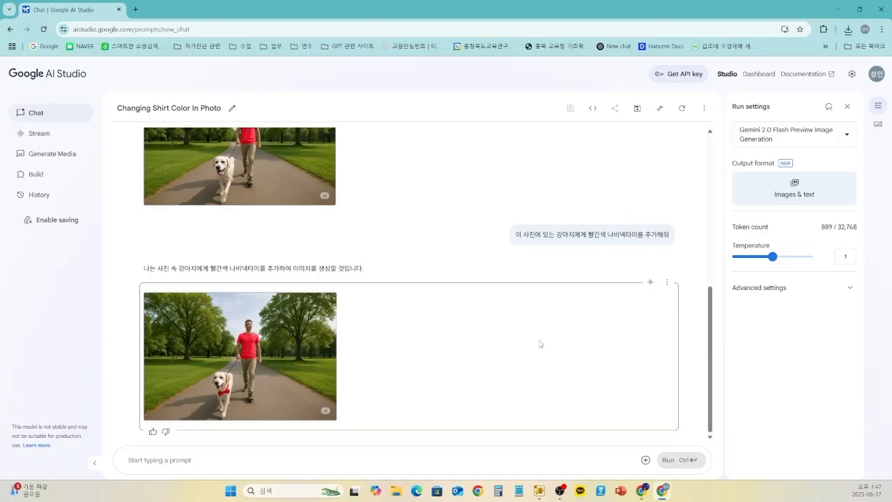
scroll(537, 348, up, 1)
scroll(533, 350, down, 1)
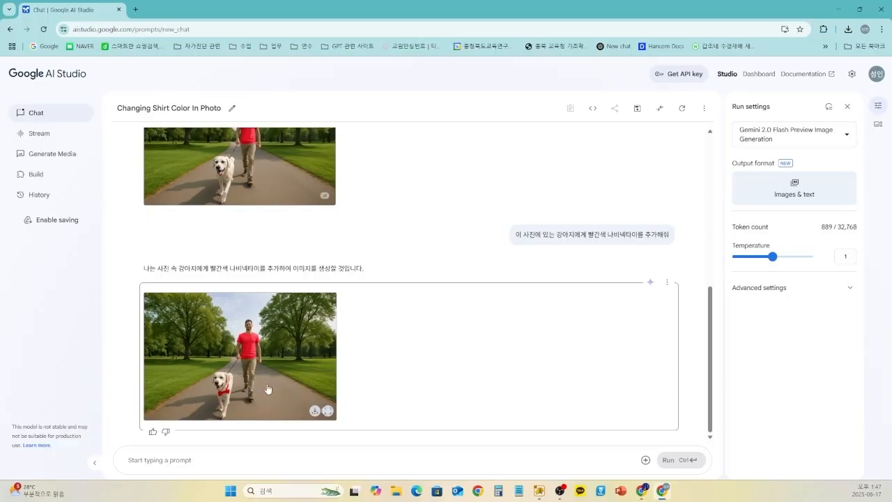
scroll(268, 389, up, 1)
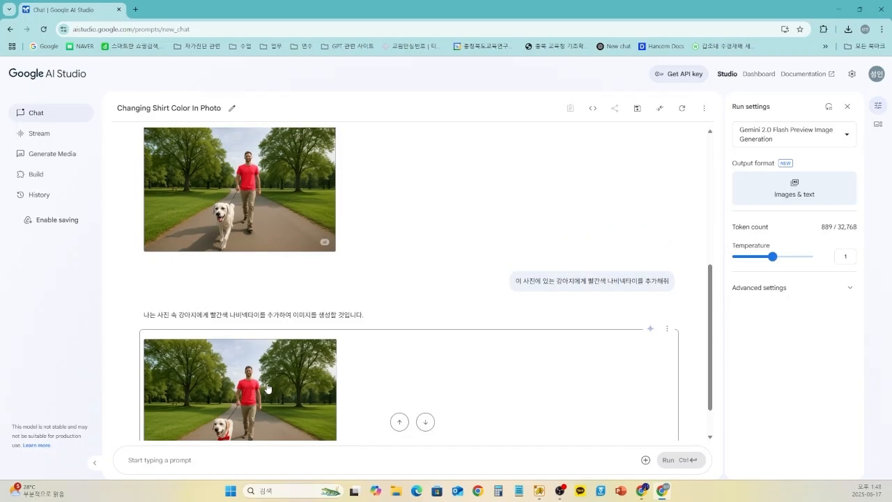
scroll(268, 389, down, 1)
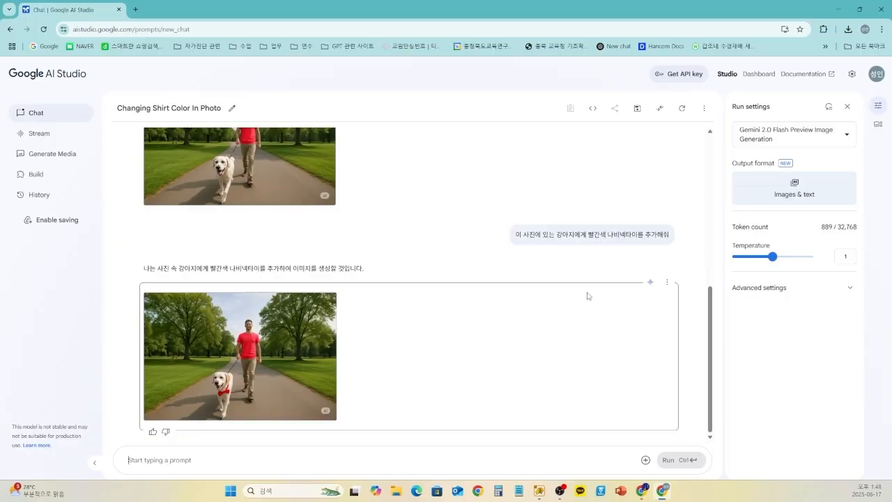
- Run the follow-up prompt "사진 속 배경을 공원이 아니라 해변으로 바꿔줘" and compare the new image with the park version
text(사진 지)
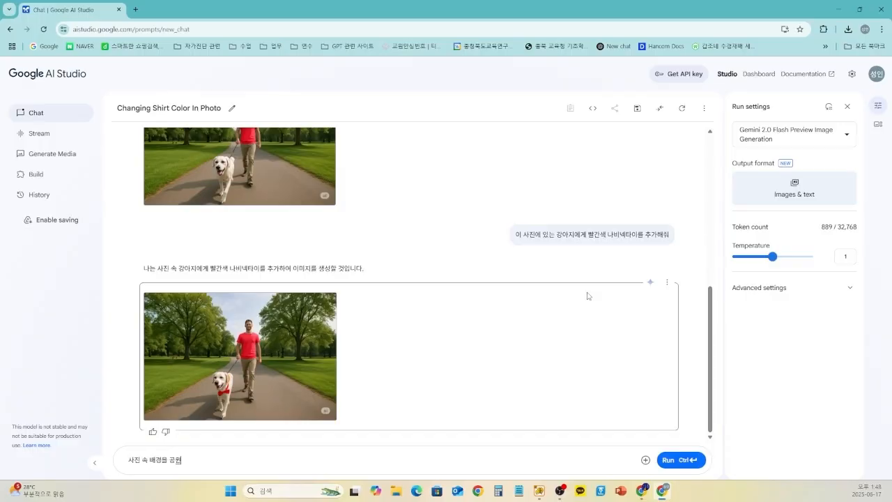
text(아니라 해변으로 바꿔줘)
click(668, 460)
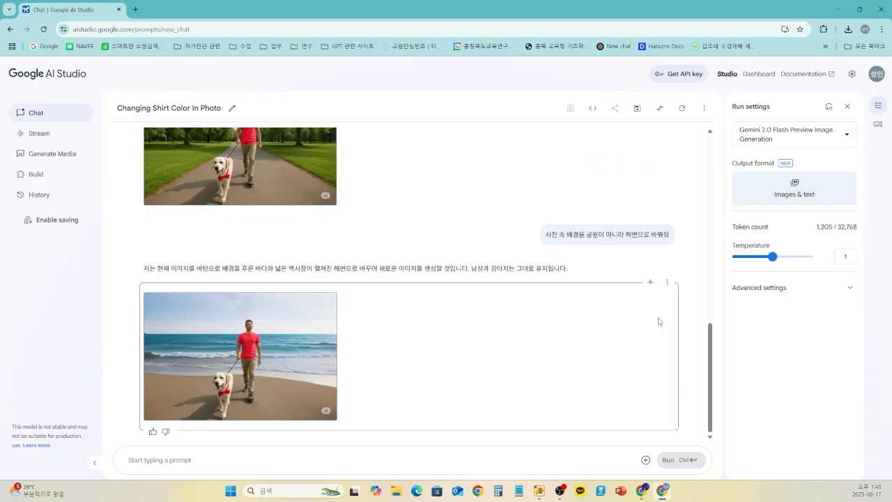
scroll(217, 241, up, 1)
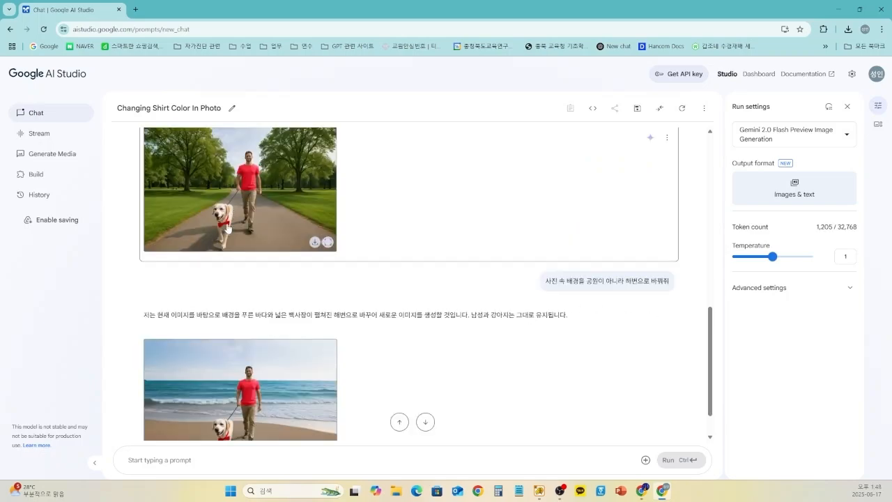
scroll(230, 279, down, 1)
scroll(251, 381, up, 1)
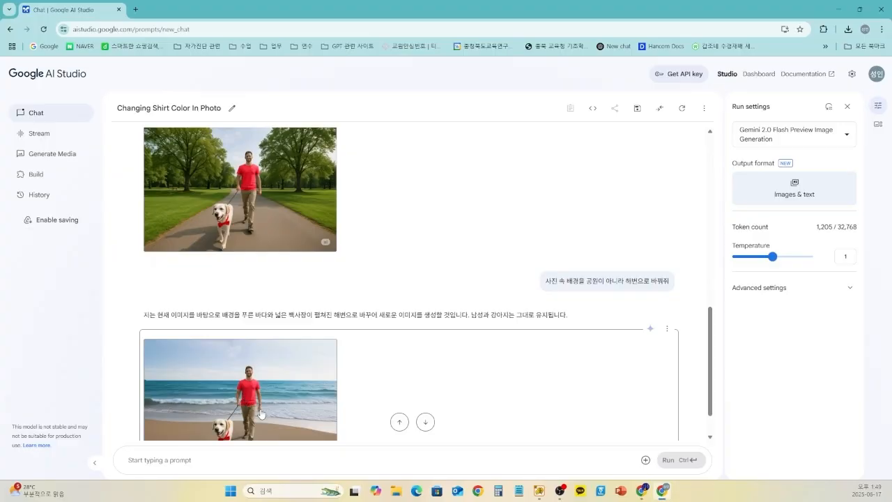
- Run the follow-up prompt "사진 속 하늘을 무지개가 있는 하늘로 바꿔줘" and compare the new image with the previous beach version
scroll(259, 412, down, 1)
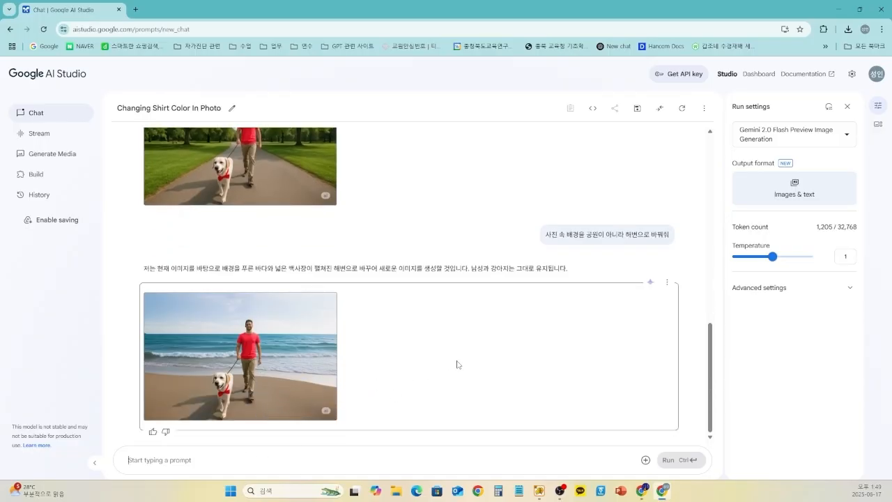
text(사진 속 하)
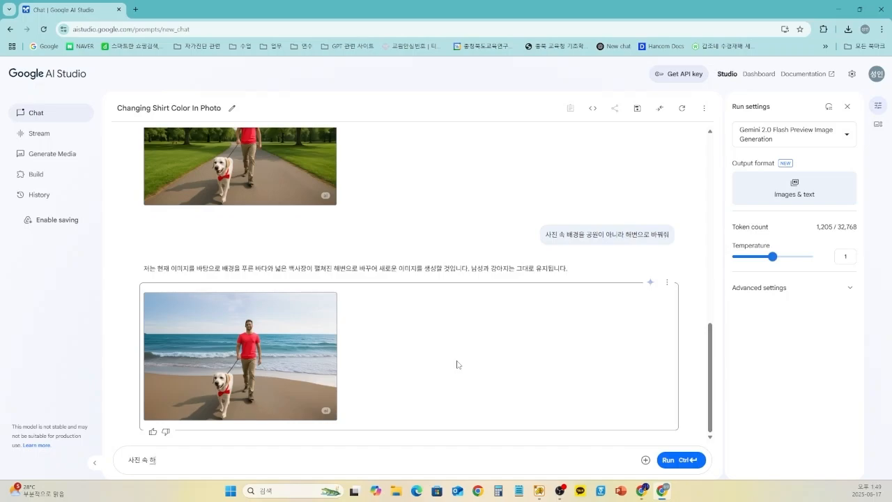
text(늘을 무지갯)
text(가 있는 하늘로 바꿔줘)
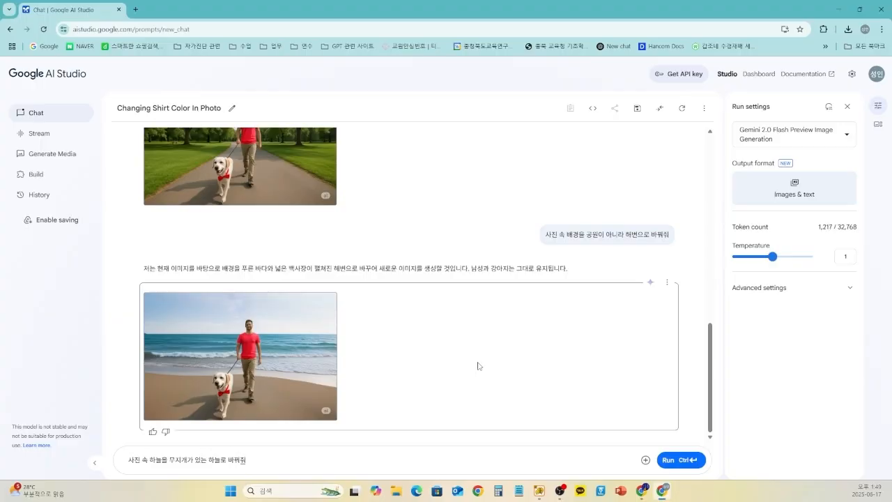
click(683, 460)
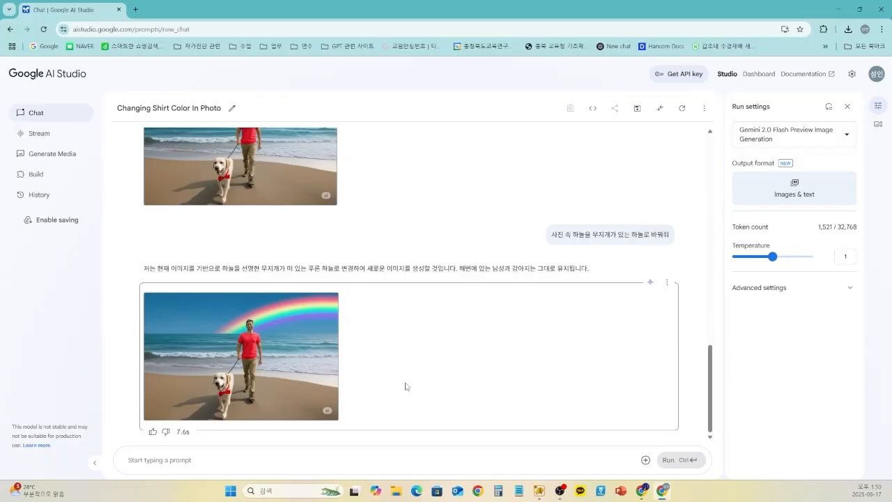
mouse_move(333, 368)
scroll(324, 334, up, 1)
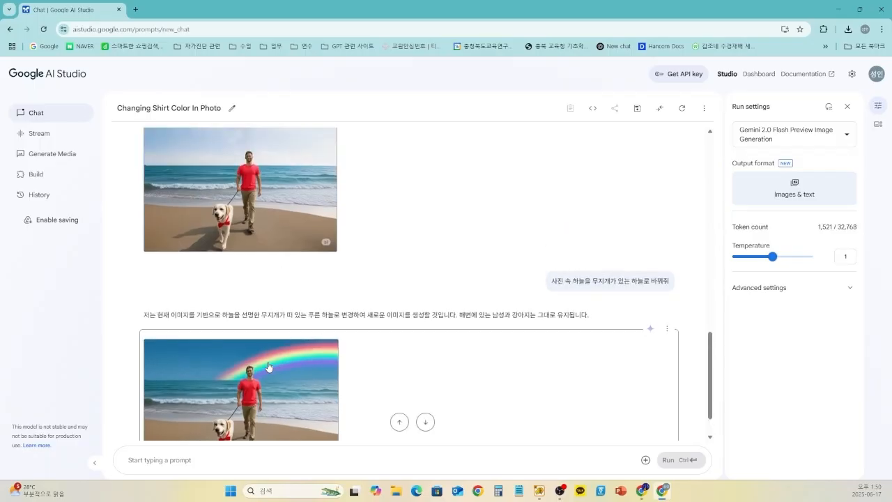
scroll(276, 366, down, 1)
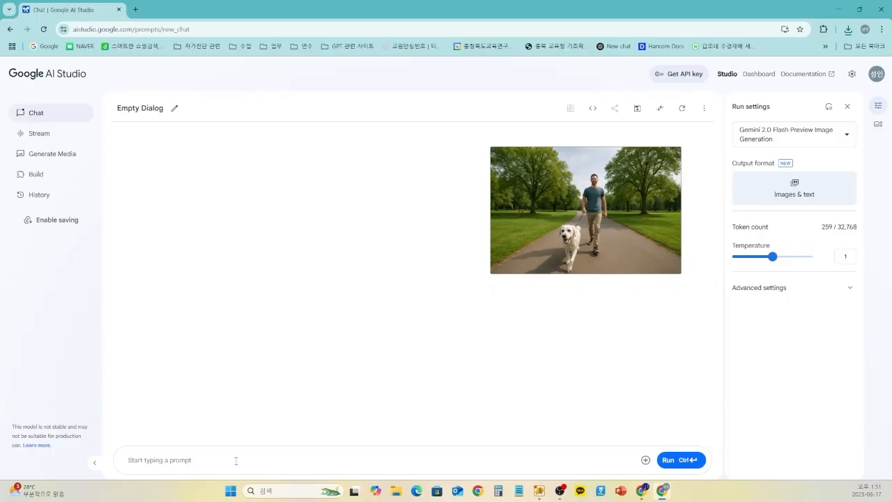
- Run "이 사진 아래에 '공원에서 산책하는 남자'라는 문구를 넣어줘" on the attached dog-walking photo and download the generated image
text(이 사진 아래에)
text( 공원에서)
text('공원에서)
text( 산책)
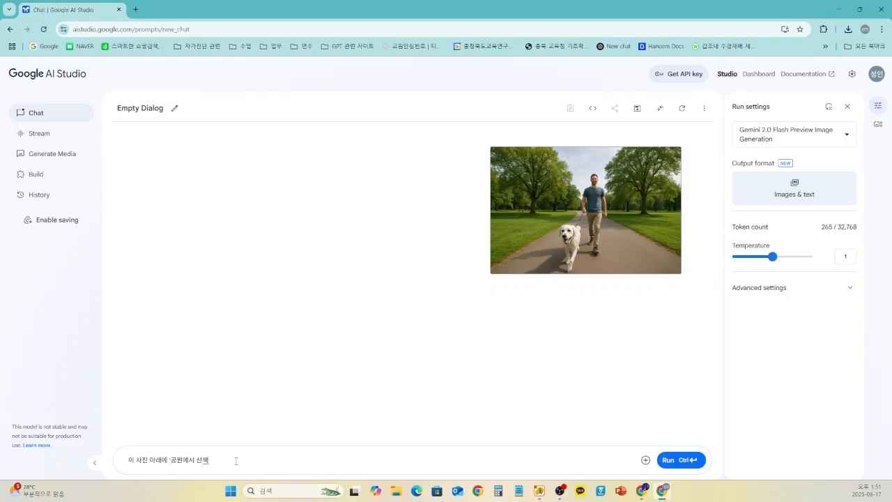
text(하는 남자'라는 문구를 '넣어줘)
click(675, 462)
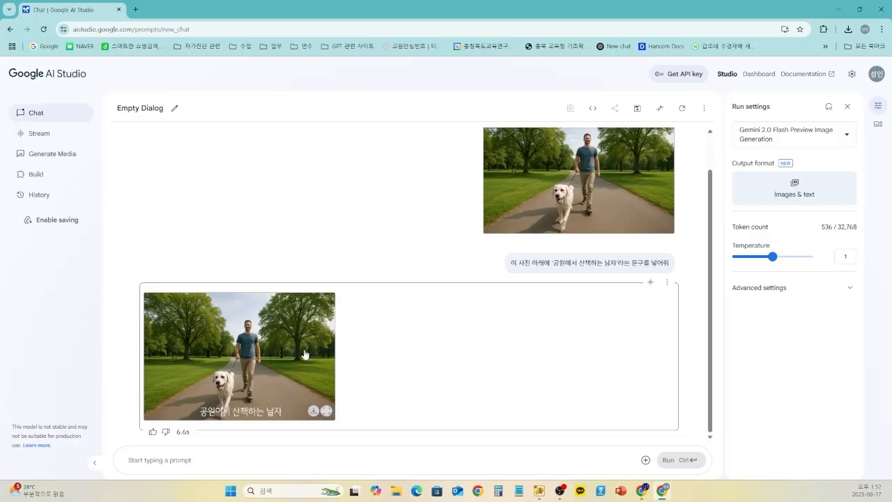
click(313, 411)
- Run the follow-up prompt "남자의 티셔츠에 'Google'이라는 단어를 적어줘" on the captioned image
text(남자)
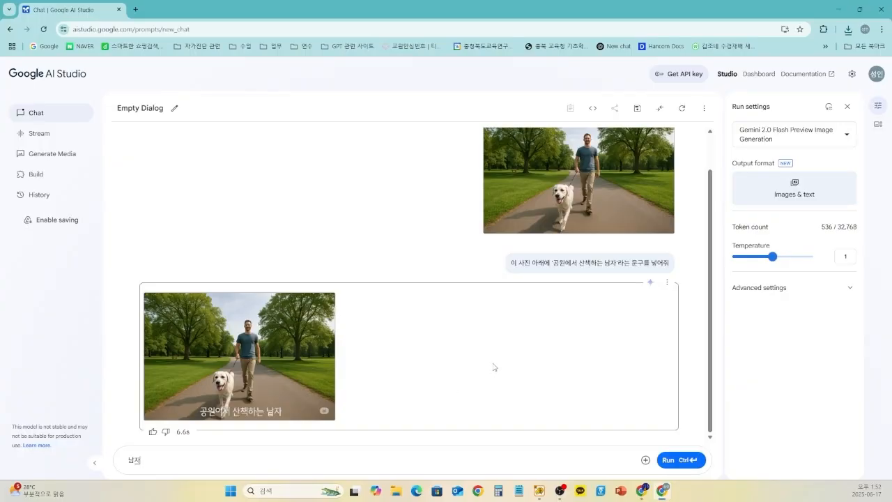
text(의 티셔츠에 Google)
key(Left)
text(이라는 ㅁ누굴)
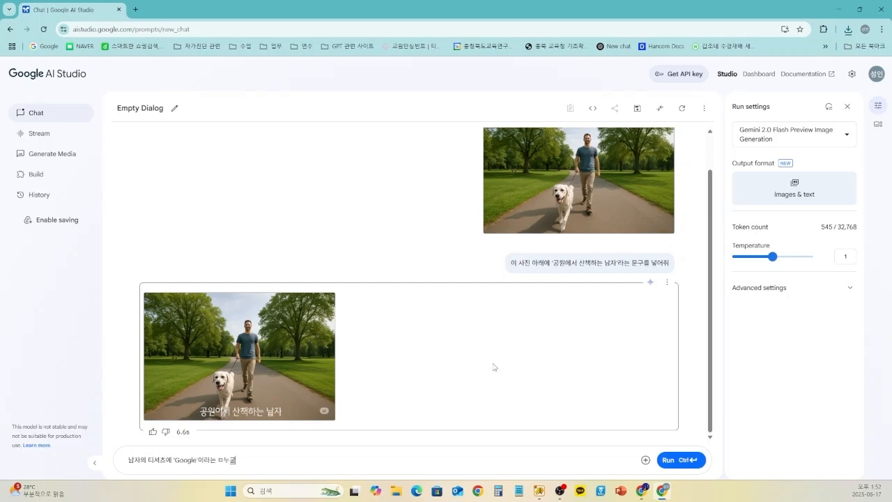
key(BackSpace)
key(BackSpace)
text(무ㅠㄴ)
text(단어를)
text( 저ㄱ워)
text(줘)
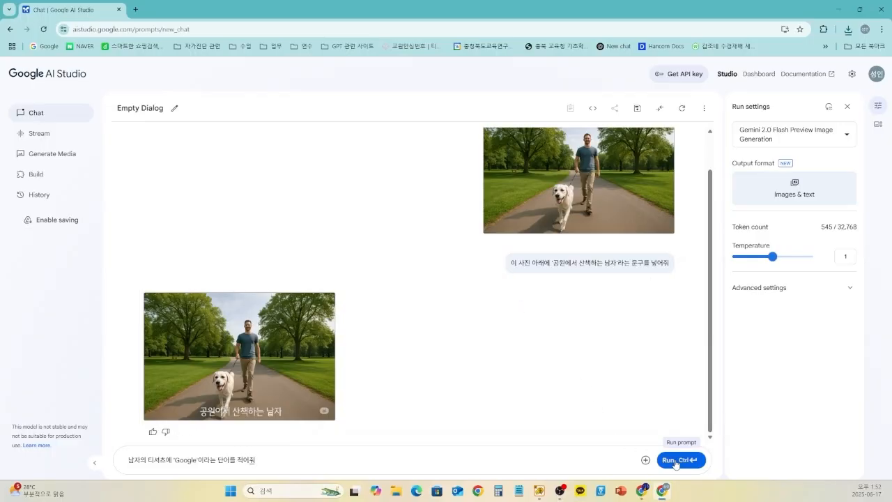
click(675, 461)
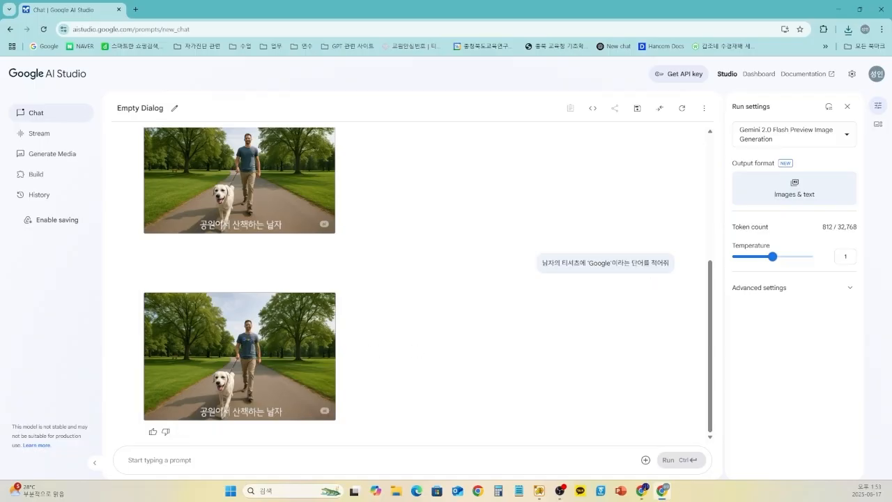
- Run "이 사진의 가로와 세로 비율을 3:4로 바꿔줘" on the attached dog-walking photo in the new chat
text(이)
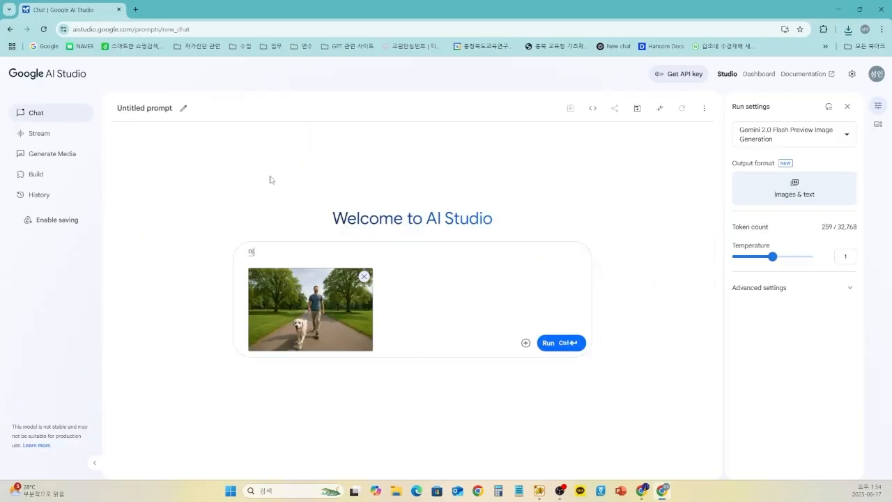
text( 사진의 가로와 세로 비율을 3:)
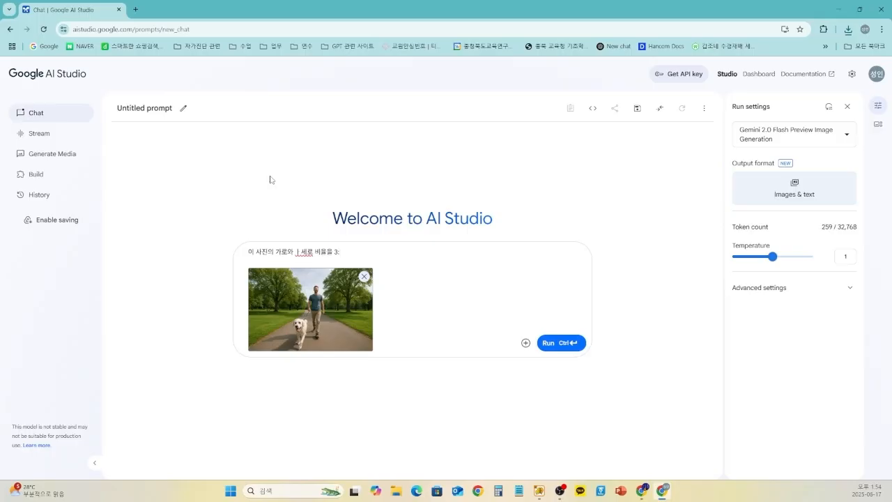
text(4로 바꿔줘)
key(BackSpace)
key(BackSpace)
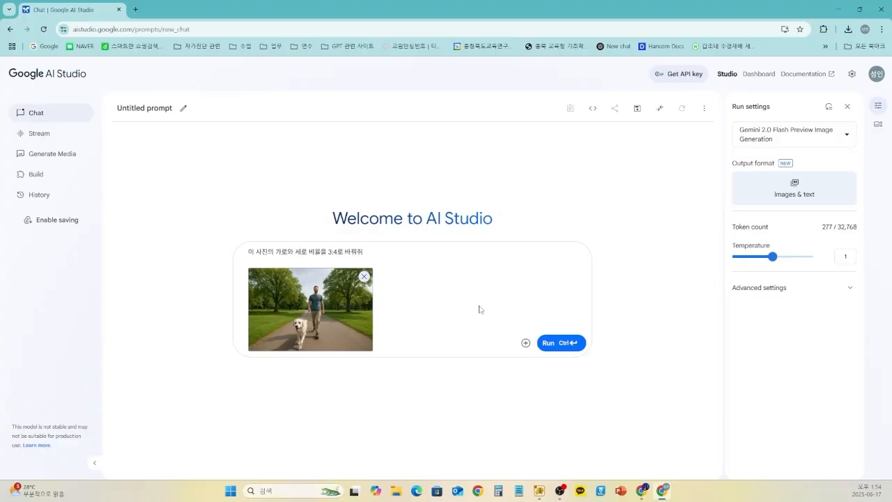
click(556, 341)
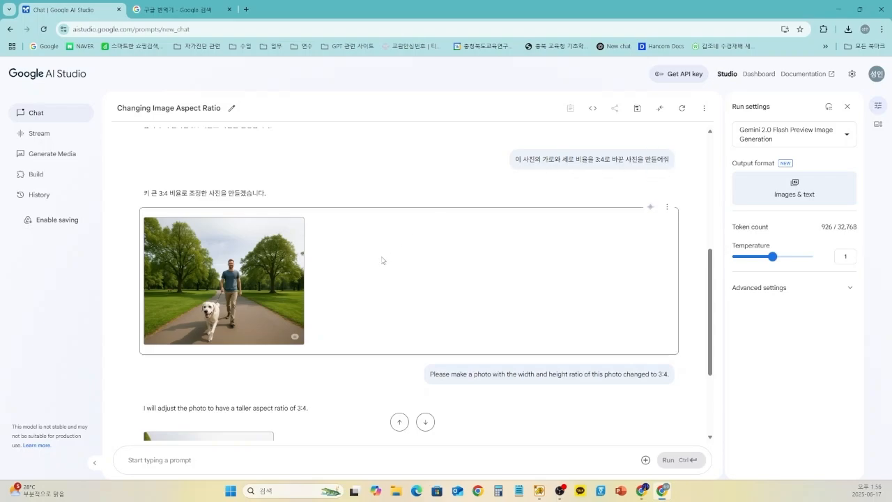
- Compare the images generated by the Korean and English 3:4 aspect-ratio prompts with the original dog-walking photo
scroll(382, 259, up, 3)
scroll(488, 235, down, 2)
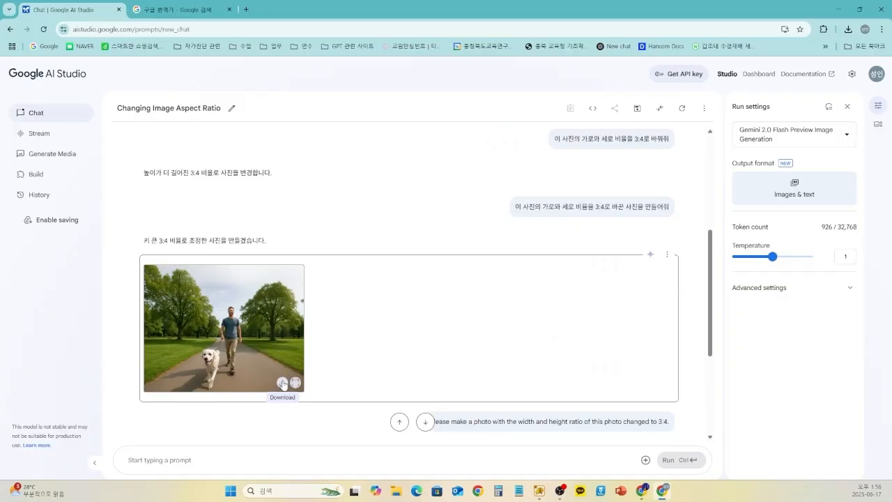
scroll(361, 331, down, 3)
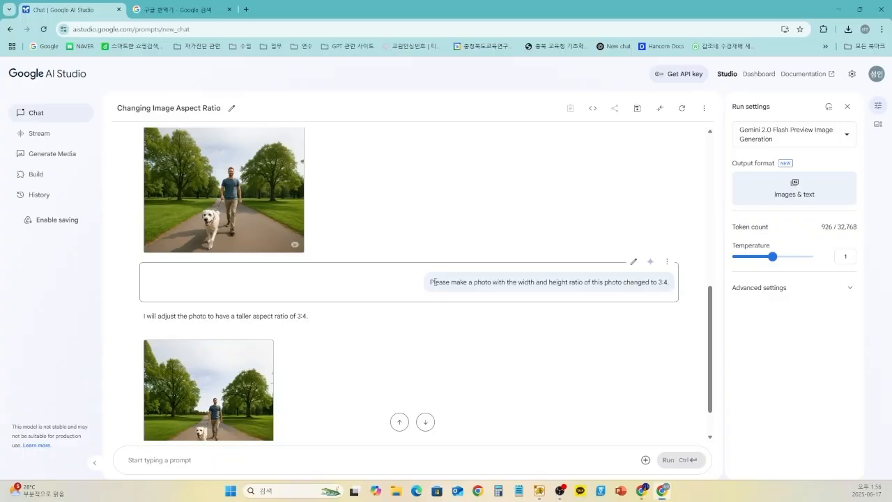
scroll(432, 282, down, 1)
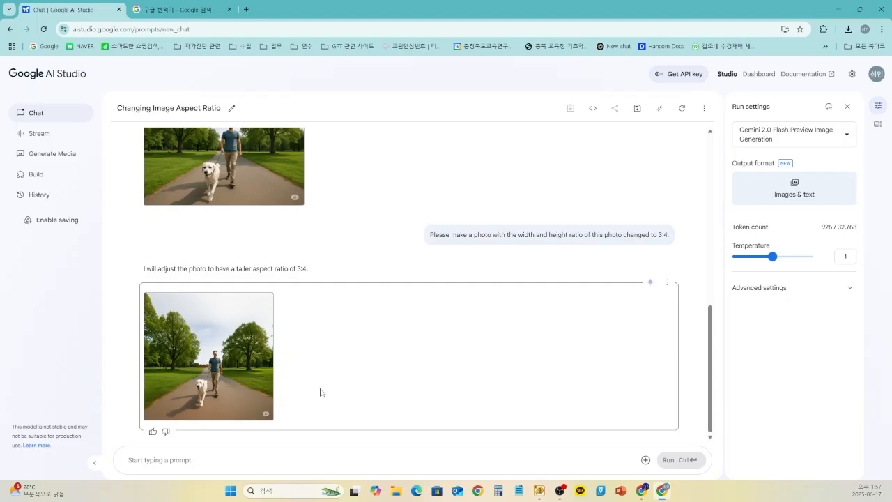
scroll(314, 391, up, 10)
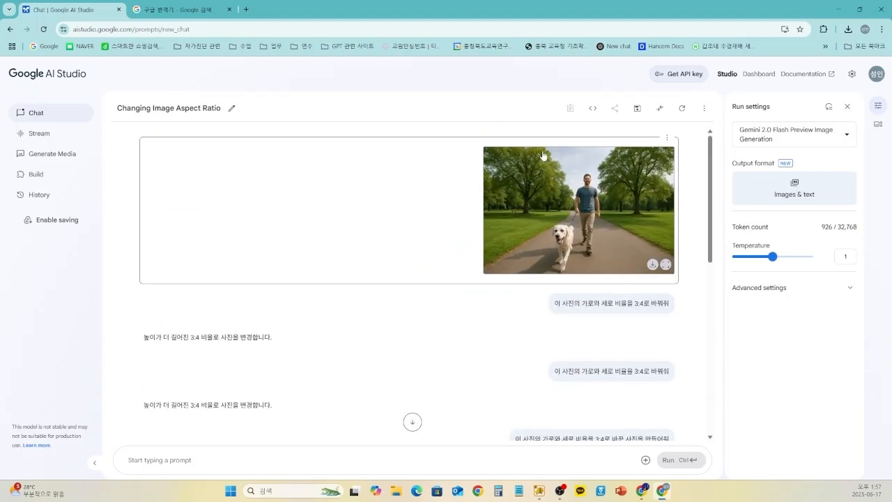
scroll(371, 310, down, 1)
scroll(366, 312, down, 10)
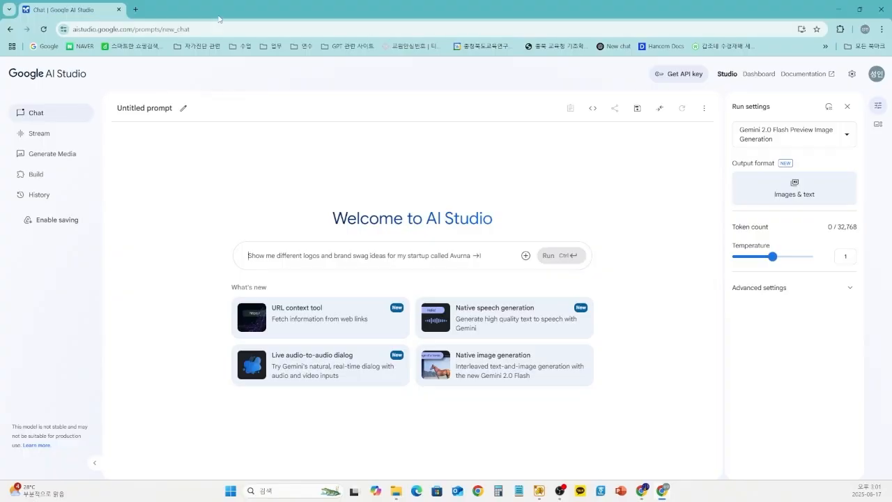
- Attach the dog-walking photo to a new prompt and run "이 사진을 반 고흐 스타일의 유화처럼 보이게 바꿔줘"
key(ctrl+v)
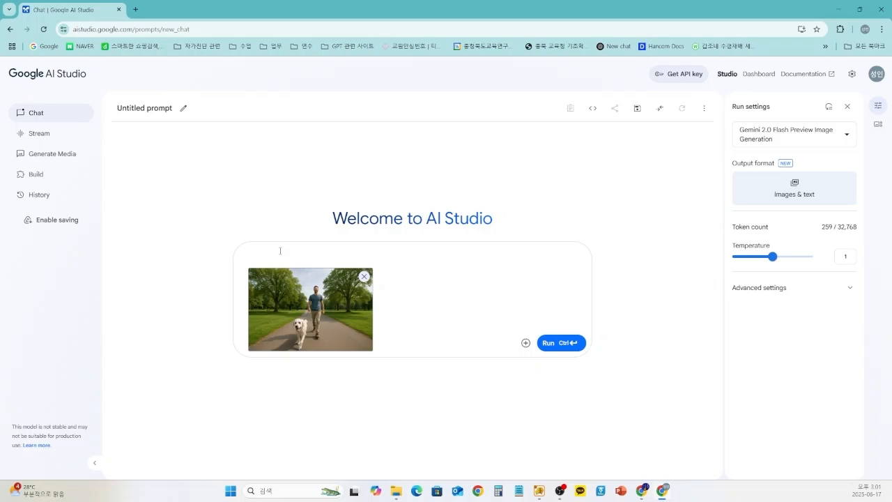
text(이 사진을 반 고흐 스타일이)
text( 유화처럼 보이게)
text(바꿔줘)
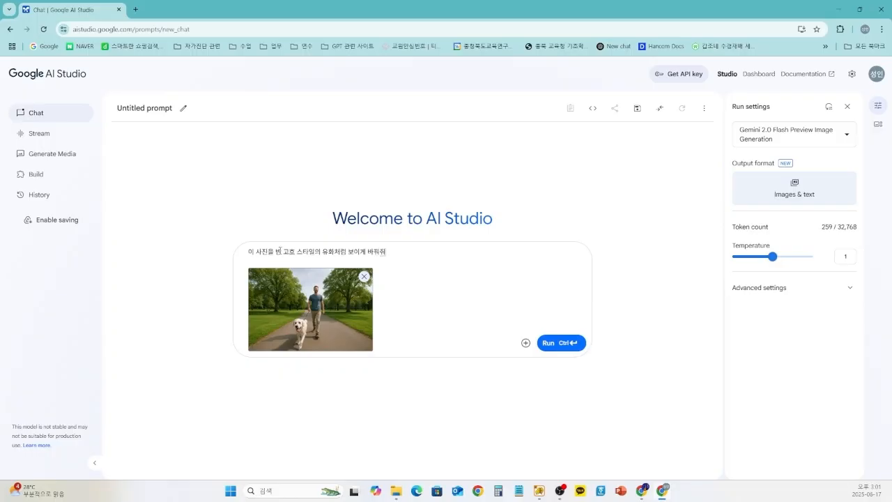
click(551, 342)
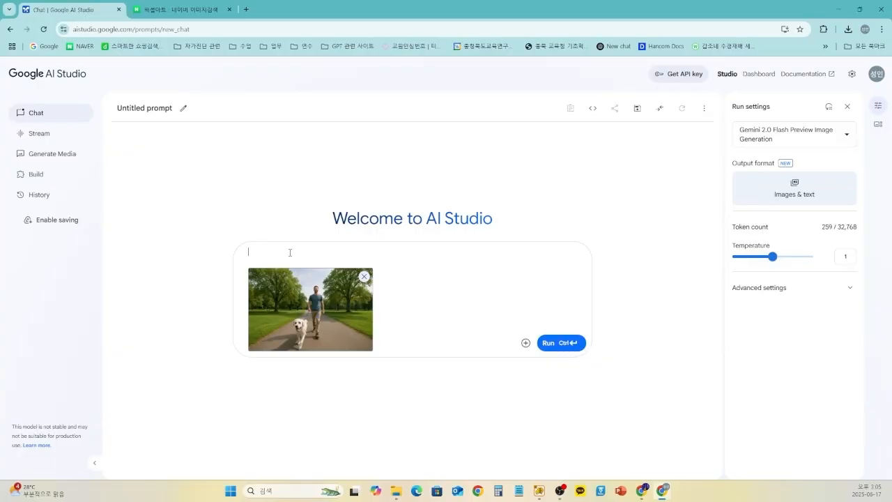
- Run "이 이미지를 픽셀 아트 스타일로 바꿔줘" on the attached dog-walking photo and view the generated image up close
text(이 미)
text(미지를 픽셀 애)
text(트 스타일로)
text( 바꿔주)
click(552, 343)
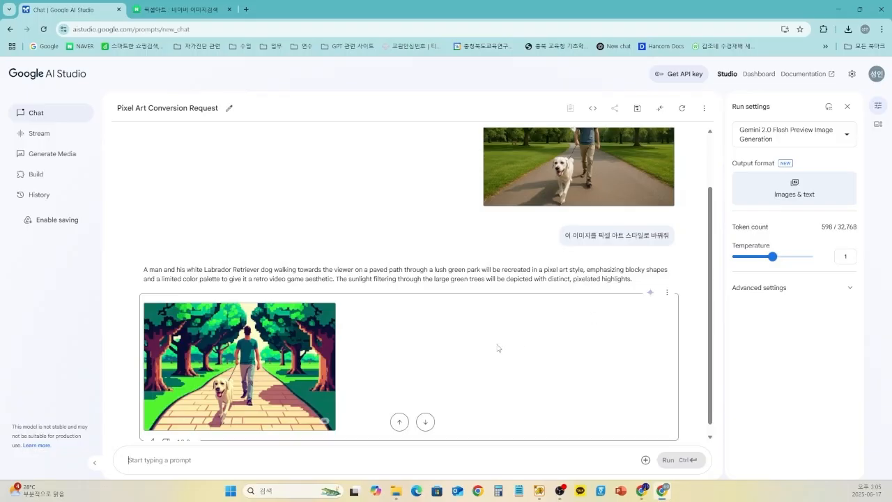
click(325, 421)
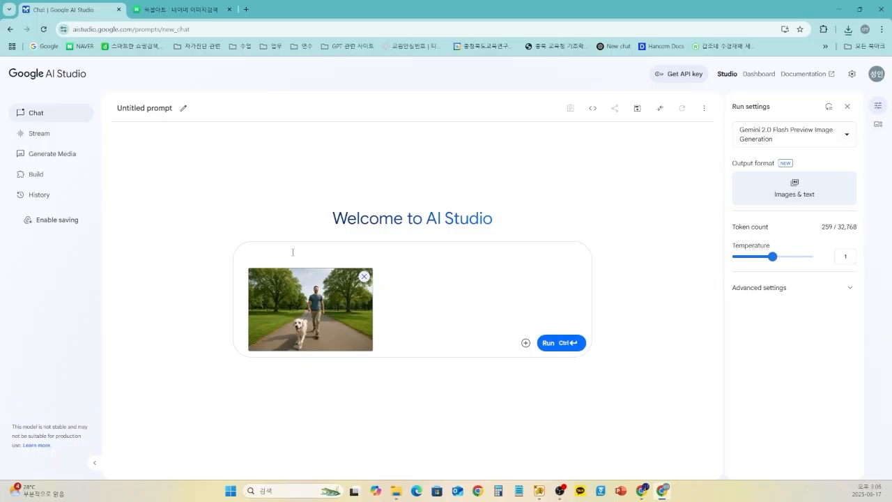
- Run "이 사진 스타일을 흑백 스케치 느낌으로 만들어줘" on the attached dog-walking photo
text(이 사진 스타일을 흑백 스켗)
text(치 느낌으로 만들어줘)
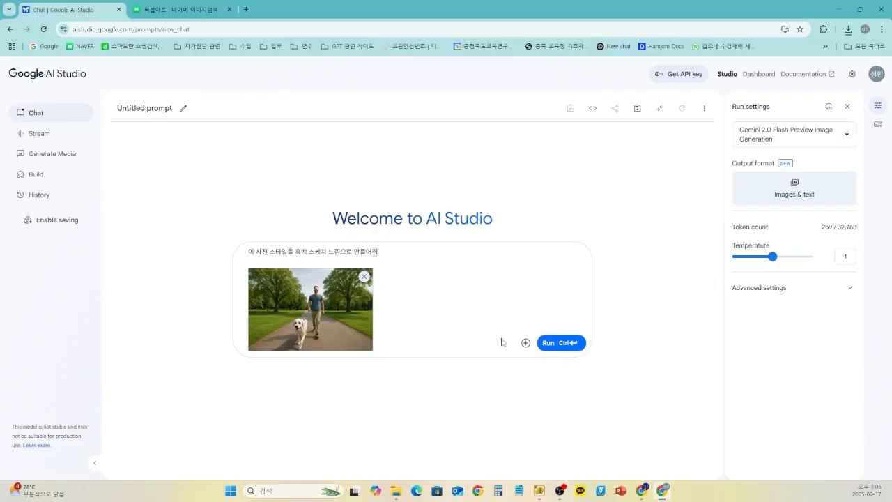
click(545, 343)
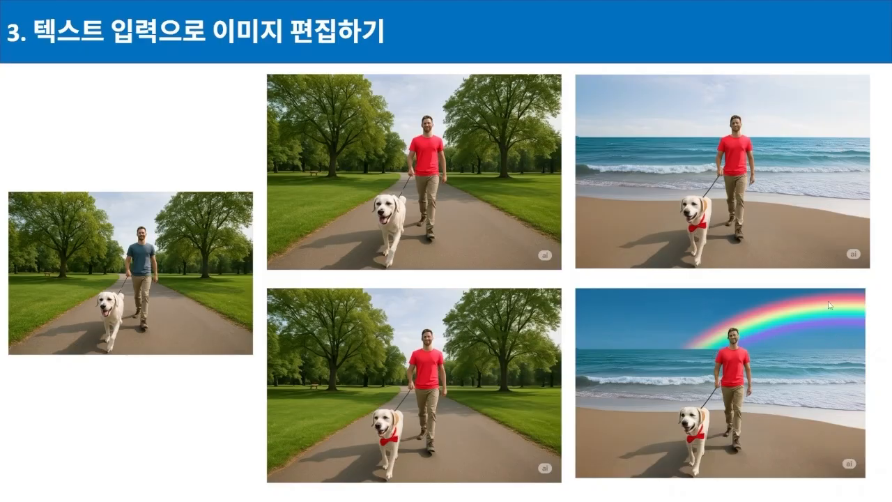
mouse_move(39, 484)
key(Right)
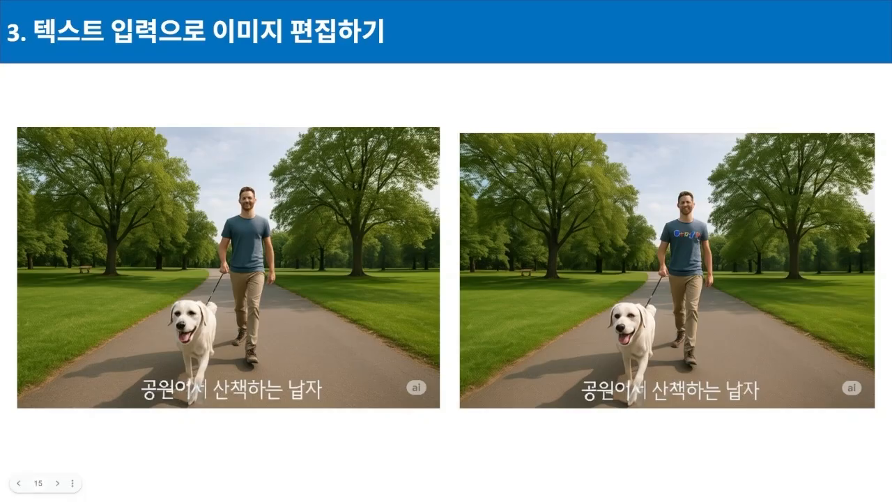
key(Right)
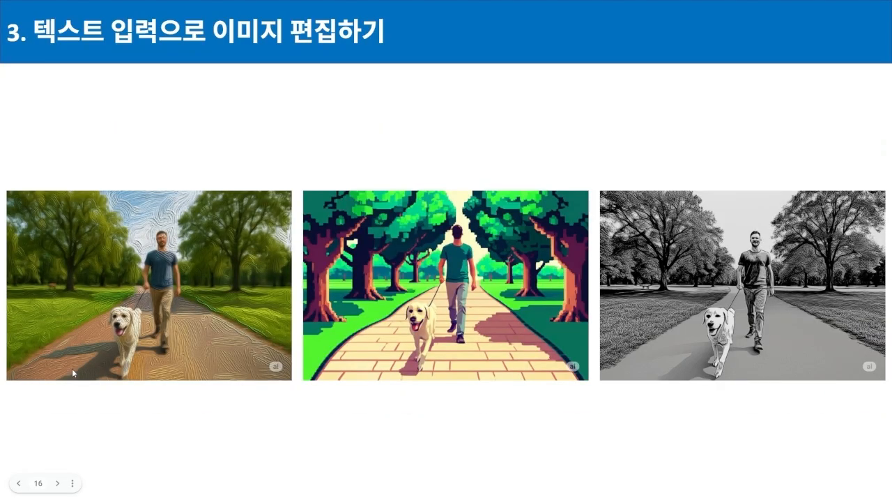
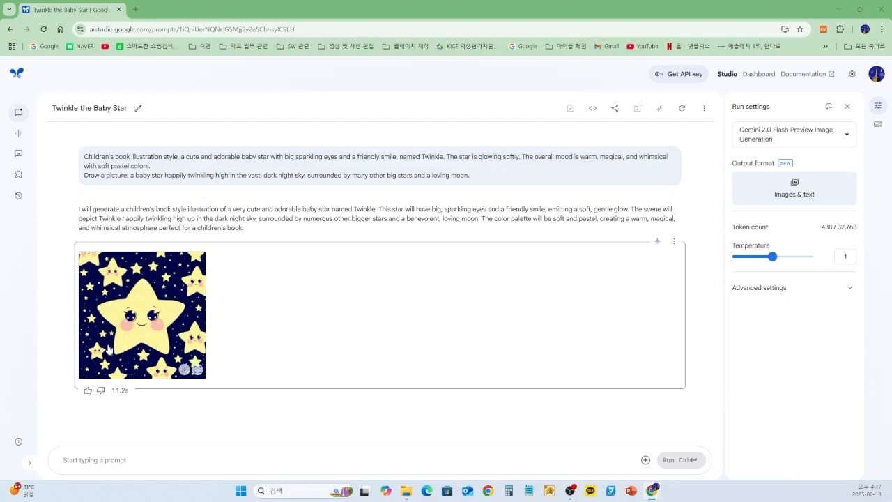
- Run the pastel children's-book prompt showing baby star Twinkle peeking curiously from a fluffy cloud's edge at the green world far below
click(82, 460)
text(Children's book illustration style, a cute and adorable baby star with big sparkling eyes and a friendly smile, named Twinkle. The star is glowing softly. The overall mood is warm, magical, and whimsical with soft pastel colors.  Draw a picture: The baby star looks down curiously from the edge of a fluffy cloud, peeking into the green world far below, her expression filled with wonder and a hint of playfulness.)
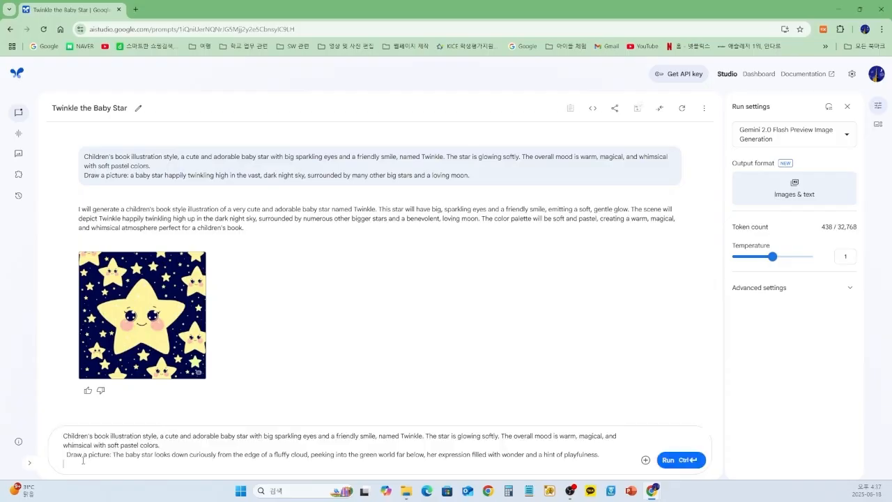
click(672, 462)
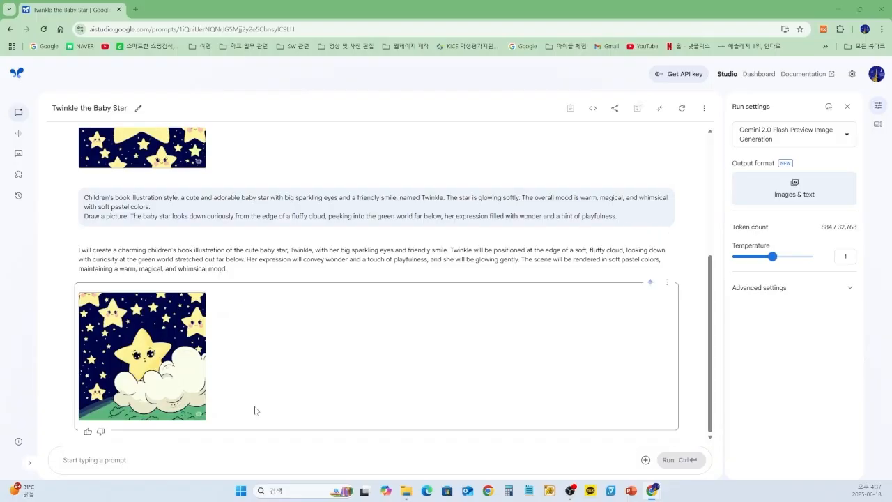
- Run the same-style Twinkle prompt with the baby star sitting alone, sad and scared, on mossy ground in a dark forest surrounded by tall trees
click(185, 456)
text(Children's book illustration style, a cute and adorable baby star with big sparkling eyes and a friendly smile, named Twinkle. The star is glowing softly. The overall mood is warm, magical, and whimsical with soft pastel colors.  Draw a picture: The baby star is sitting alone on a soft mossy ground in a dark, mysterious forest. The star looks sad and a little scared, with large, worried eyes. Tall trees surround it.)
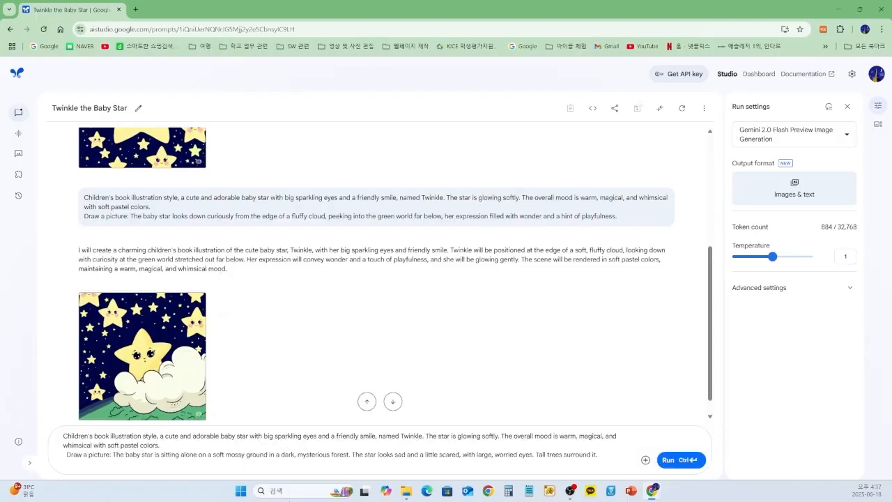
click(683, 462)
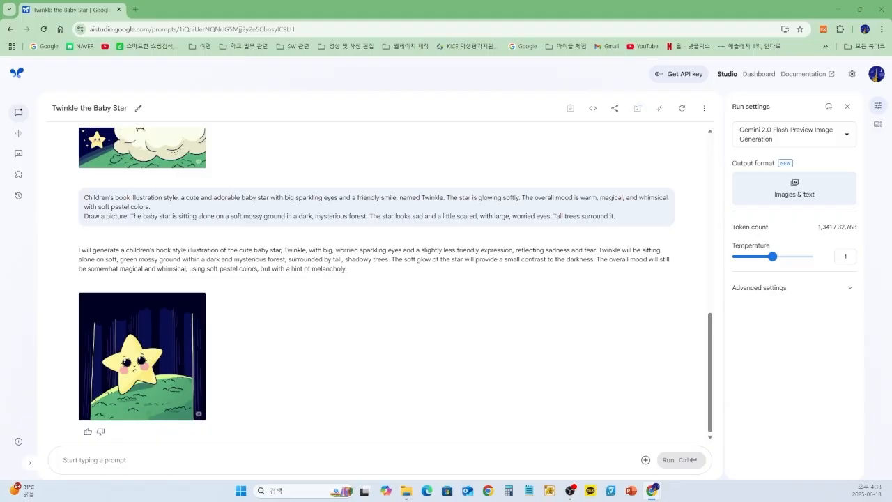
- Run the same-style Twinkle prompt with a kind, long-eared rabbit with gentle, moon-like glowing eyes approaching the sad baby star, looking friendly and calm
click(136, 460)
text(Children's book illustration style, a cute and adorable baby star with big sparkling eyes and a friendly smile, named Twinkle. The star is glowing softly. The overall mood is warm, magical, and whimsical with soft pastel colors.  Draw a picture: A kind rabbit with long ears and gentle, moon-like glowing eyes is approaching the sad baby star. The rabbit has a friendly and calm expression.)
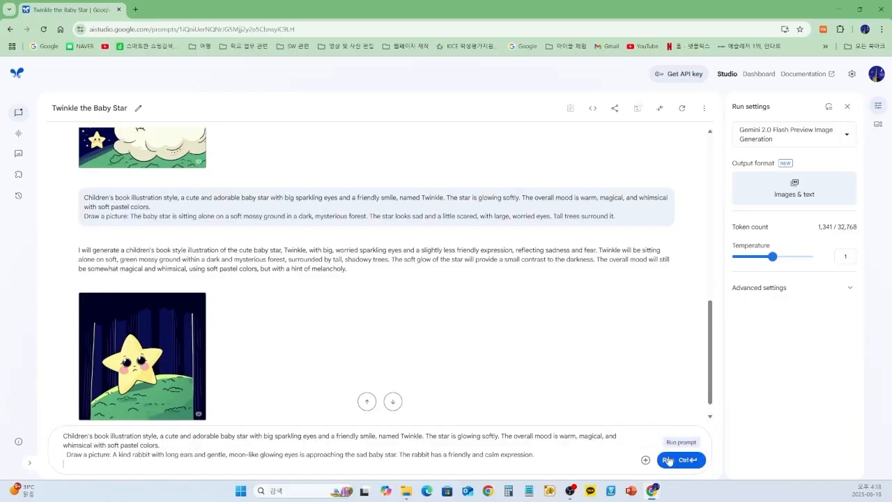
click(669, 460)
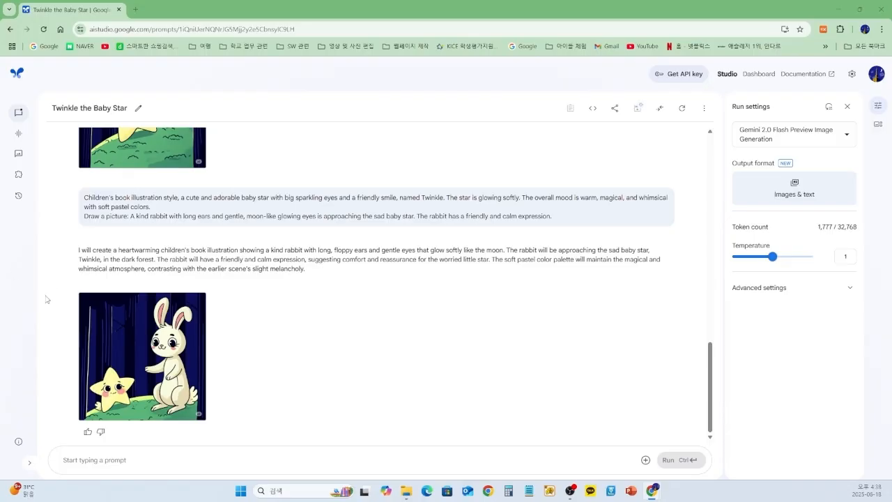
- Run the same-style Twinkle prompt for a close-up of the kind rabbit smiling gently and talking to the baby star, who looks up hopefully
click(103, 461)
text(Children's book illustration style, a cute and adorable baby star with big sparkling eyes and a friendly smile, named Twinkle. The star is glowing softly. The overall mood is warm, magical, and whimsical with soft pastel colors.  Draw a picture: Close-up shot. The kind rabbit is smiling gently and talking to the baby star. The baby star is looking up at the rabbit with a hopeful expression.)
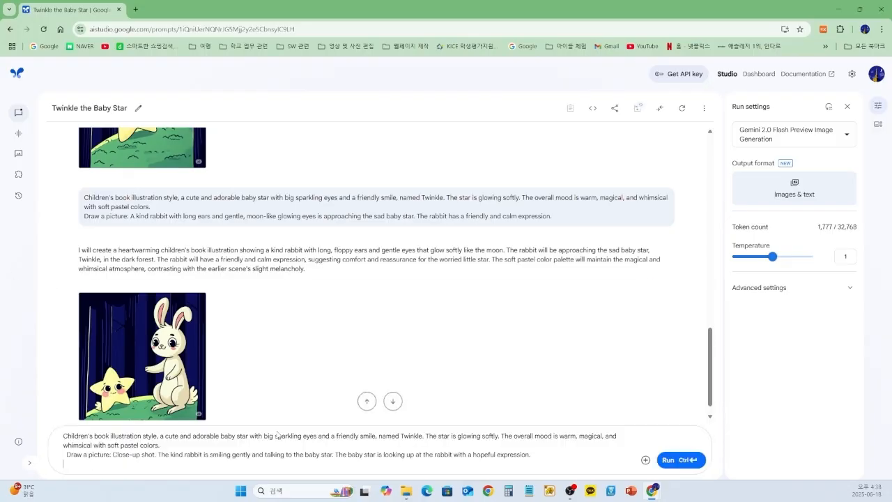
click(661, 461)
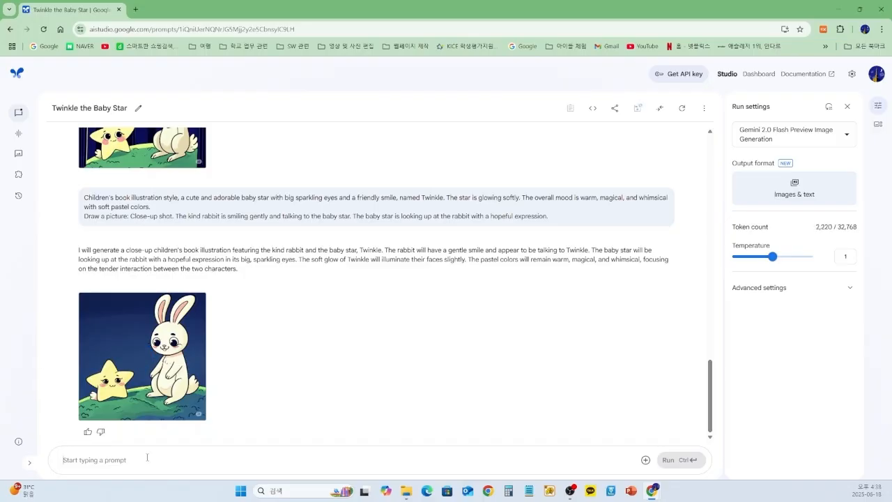
- Run the same-style Twinkle prompt with the baby star floating happily beside the rabbit along a night forest path lit by a swarm of glowing fireflies
text(Children's book illustration style, a cute and adorable baby star with big sparkling eyes and a friendly smile, named Twinkle. The star is glowing softly. The overall mood is warm, magical, and whimsical with soft pastel colors.  Draw a picture: The baby star is floating happily next to the kind rabbit as they walk along a forest path at night. The path is beautifully illuminated by a swarm of glowing fireflies.)
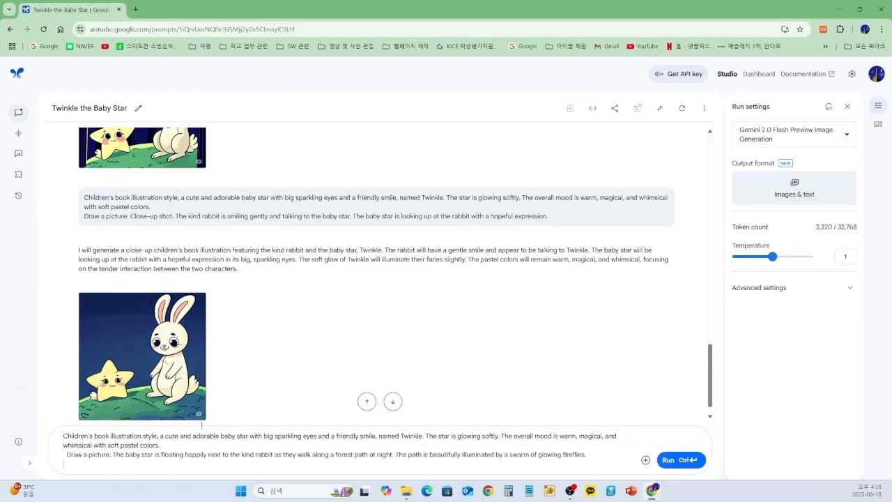
click(674, 461)
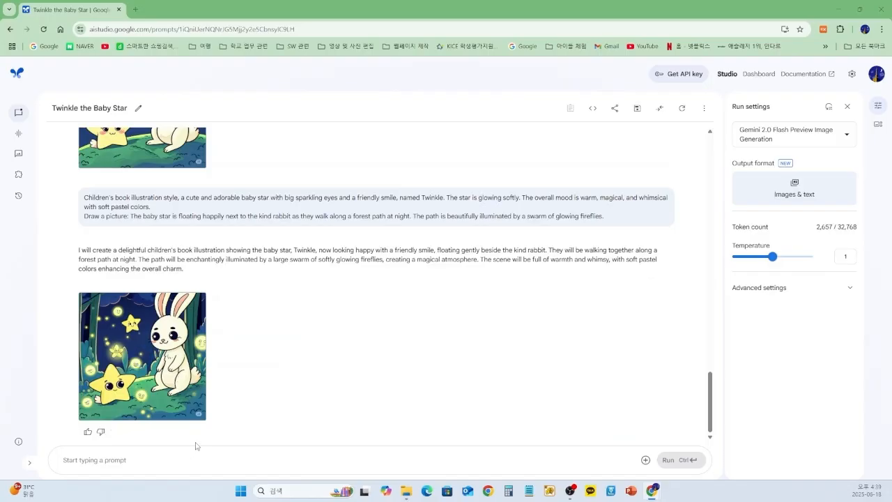
- Run the same-style Twinkle prompt with star and rabbit watching the night sky from a high grassy hill as a large, loving mother star shines
click(174, 461)
text(Children's book illustration style, a cute and adorable baby star with big sparkling eyes and a friendly smile, named Twinkle. The star is glowing softly. The overall mood is warm, magical, and whimsical with soft pastel colors.   Draw a picture: From the top of a high, grassy hill, the baby star and the rabbit are looking at the night sky. In the distance, a very large and loving mother star is shining brightly, as if searching for someone.)
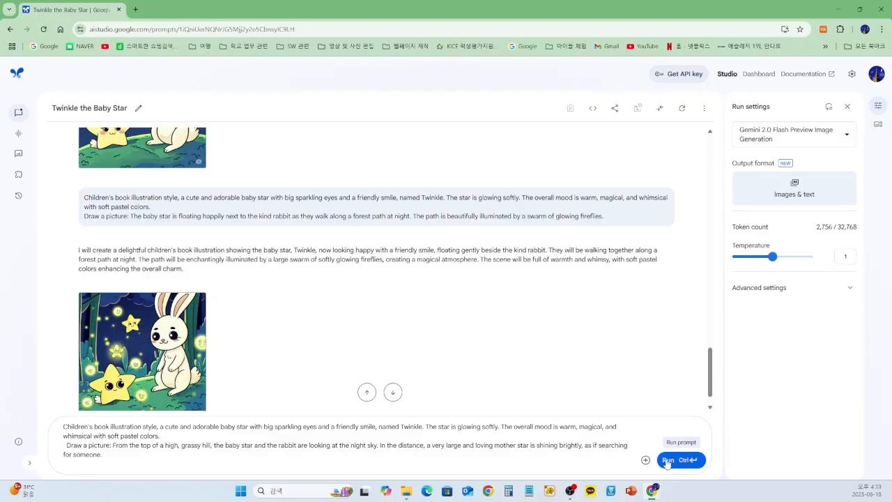
click(667, 460)
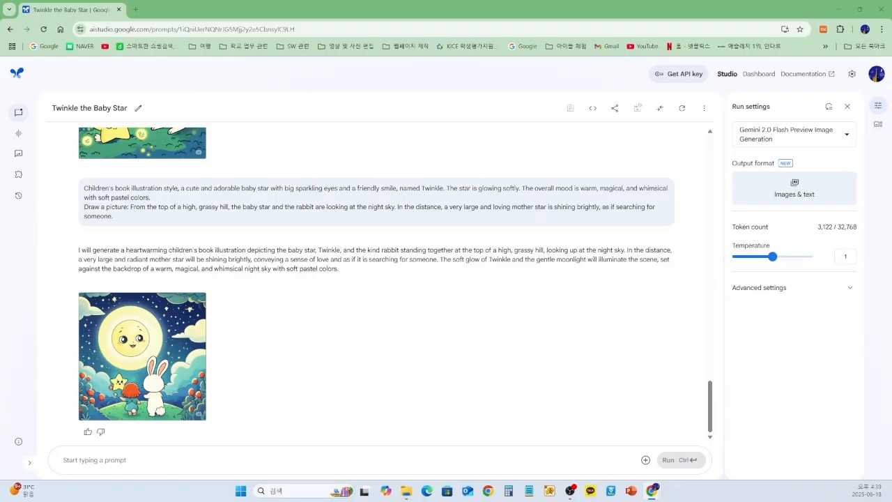
- Run the same-style Twinkle prompt with the baby star flying up to the mother star while the rabbit waves goodbye, and download the generated image
click(293, 464)
text(Children's book illustration style, a cute and adorable baby star with big sparkling eyes and a friendly smile, named Twinkle. The star is glowing softly. The overall mood is warm, magical, and whimsical with soft pastel colors.   Draw a picture: The baby star is joyfully flying up into the sky towards the big mother star. The two stars are about to reunite, shining brilliantly and happily together, with the kind rabbit waving goodbye from the hill below.)
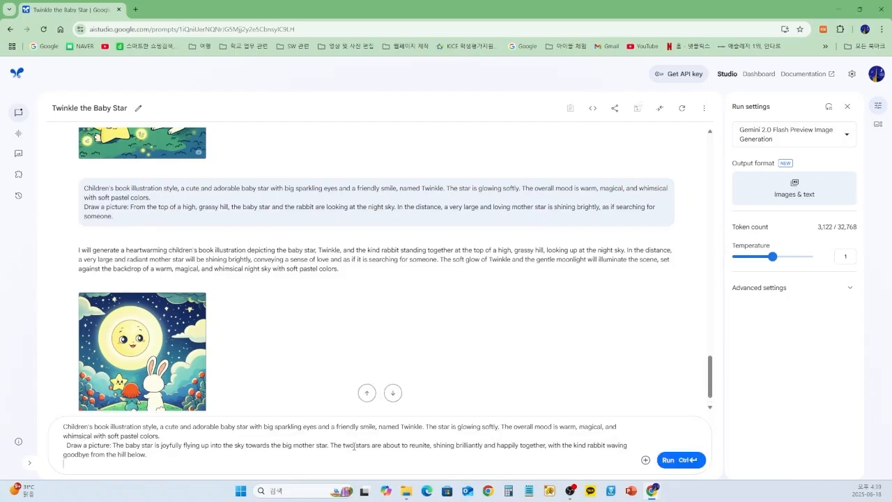
click(662, 461)
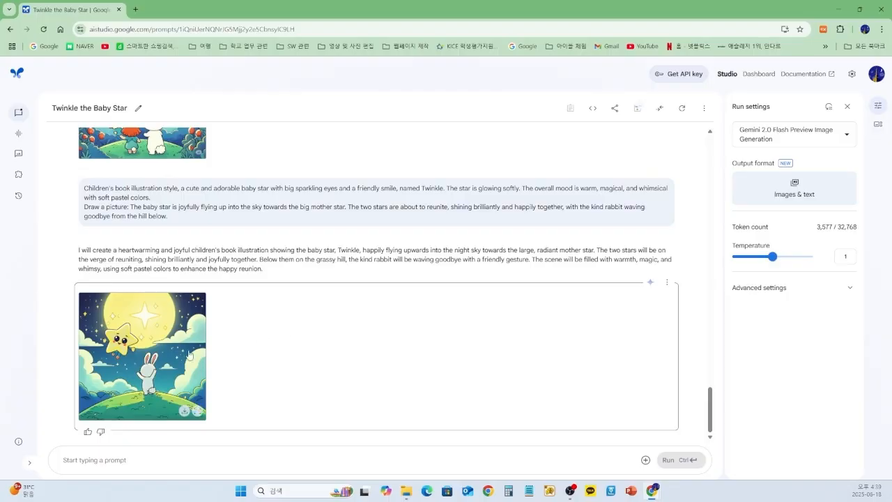
click(183, 414)
- Review the generated Twinkle scenes and their prompts, going back through the conversation to the first night-sky illustration
scroll(189, 284, up, 2)
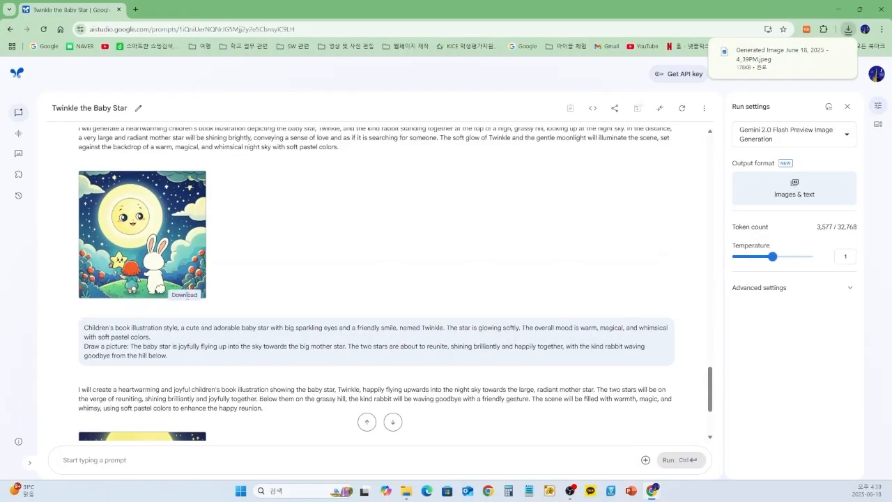
scroll(187, 289, up, 1)
scroll(187, 290, up, 3)
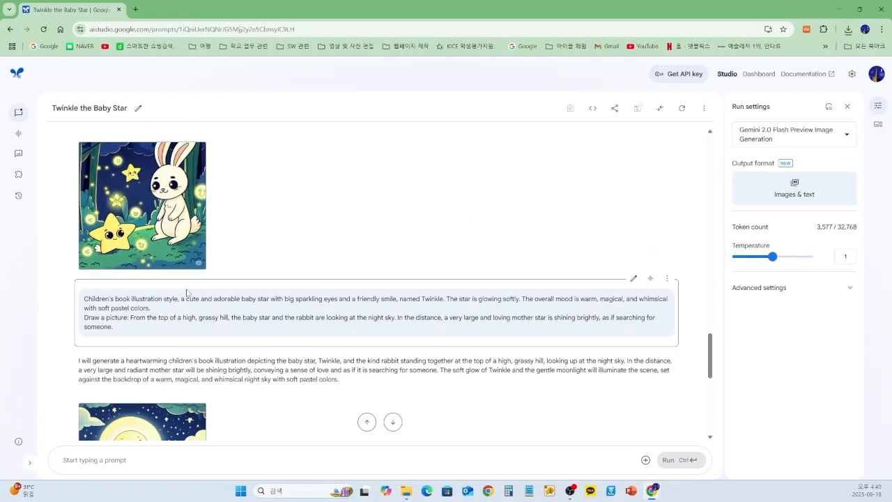
scroll(187, 278, down, 5)
scroll(186, 282, up, 1)
scroll(186, 284, down, 2)
scroll(187, 285, down, 2)
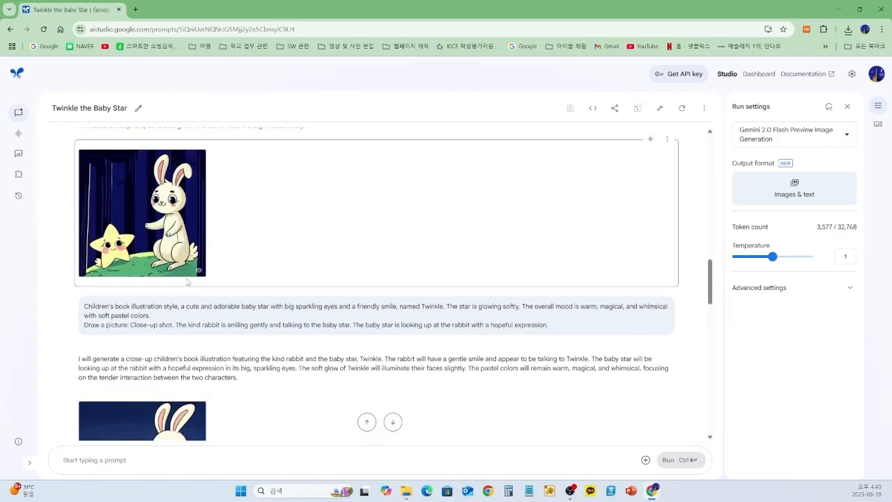
scroll(187, 279, down, 1)
scroll(187, 278, up, 1)
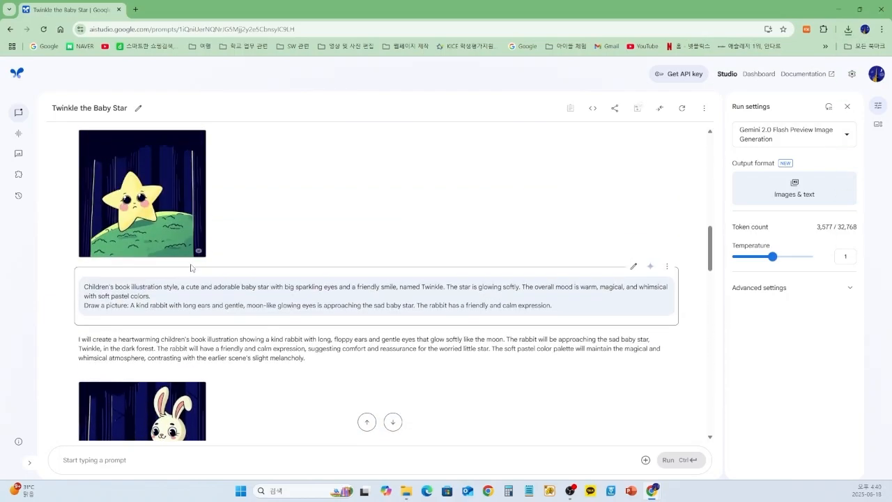
scroll(190, 261, up, 2)
scroll(191, 261, up, 3)
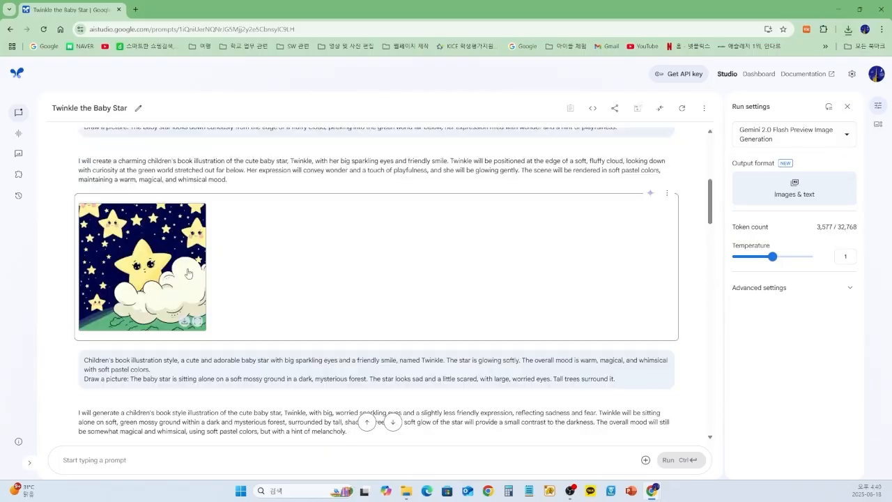
scroll(186, 307, up, 2)
scroll(187, 300, up, 2)
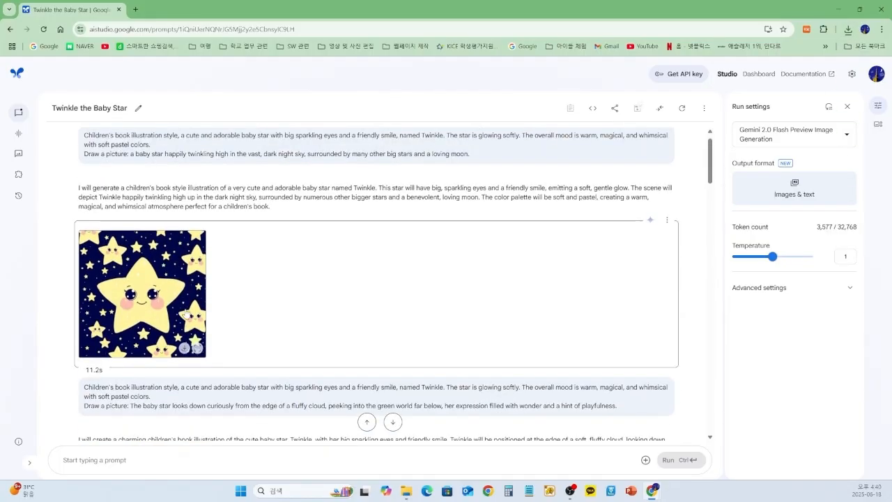
scroll(193, 313, up, 1)
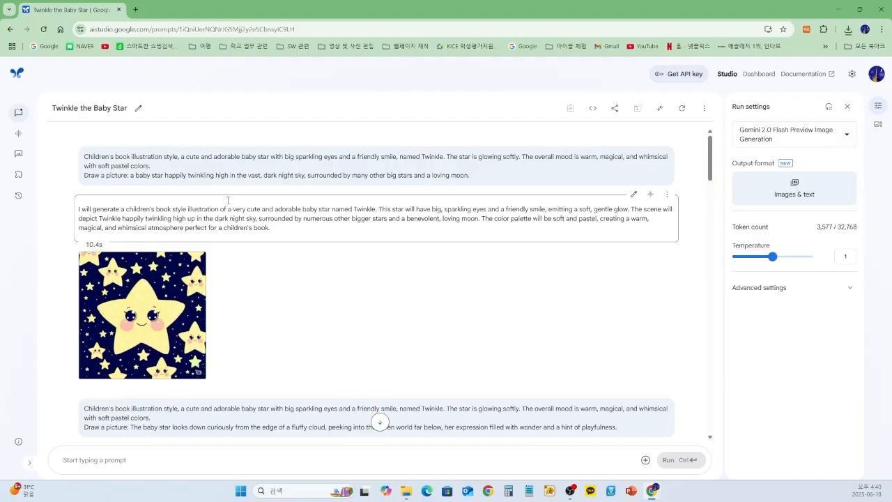